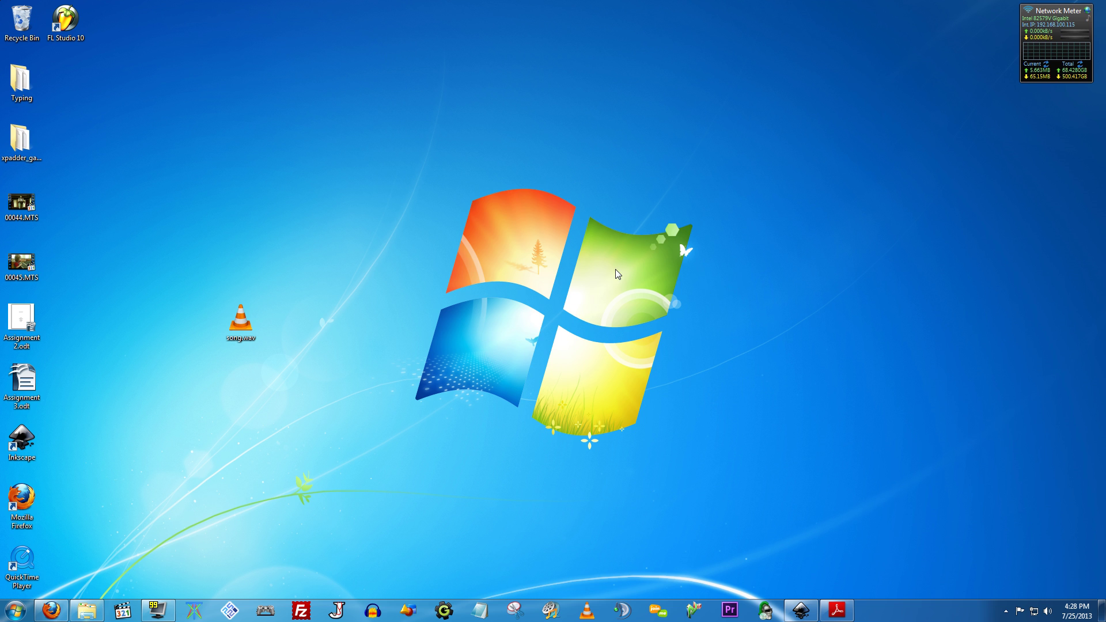
Bring back the Wikipedia ASIO article and highlight the start of its Overview paragraph.
click(53, 612)
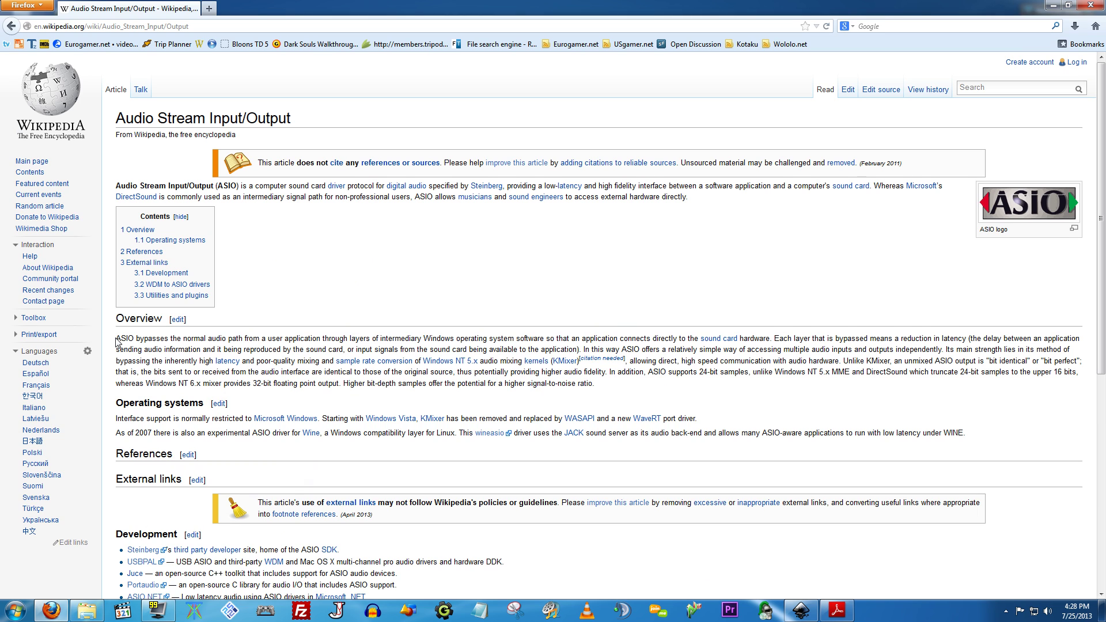
drag(116, 339, 981, 339)
In Inkscape, restore the ASIO logo beside Normal Software and undo the stray spiral.
click(801, 609)
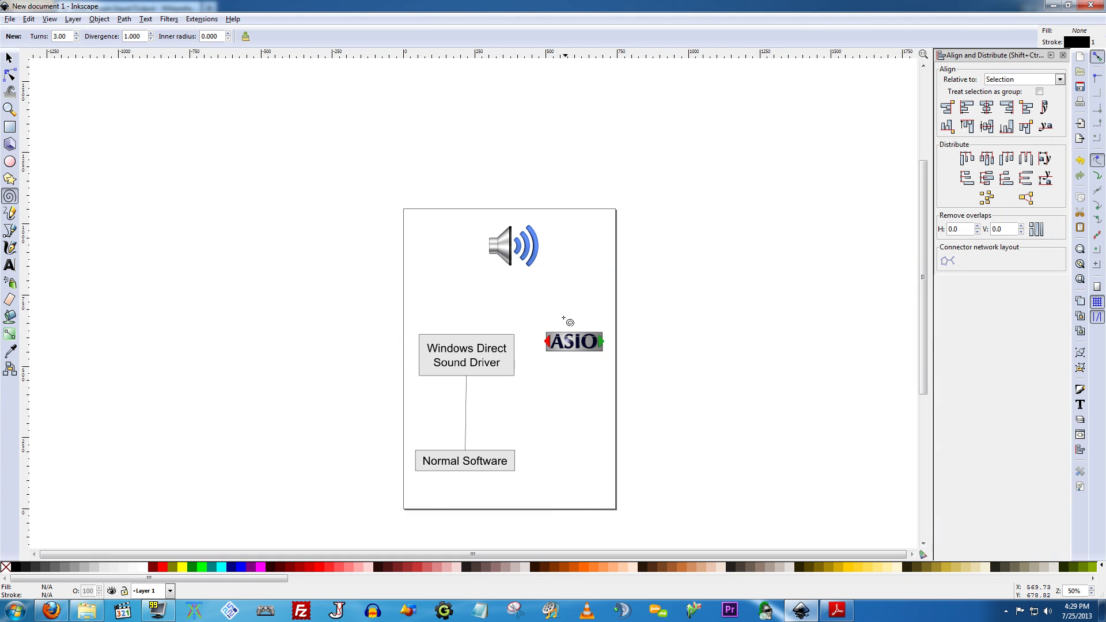
key(ctrl+z)
key(ctrl+z)
key(ctrl+shift+z)
key(ctrl+shift+z)
key(ctrl+shift+z)
key(ctrl+shift+z)
key(ctrl+shift+z)
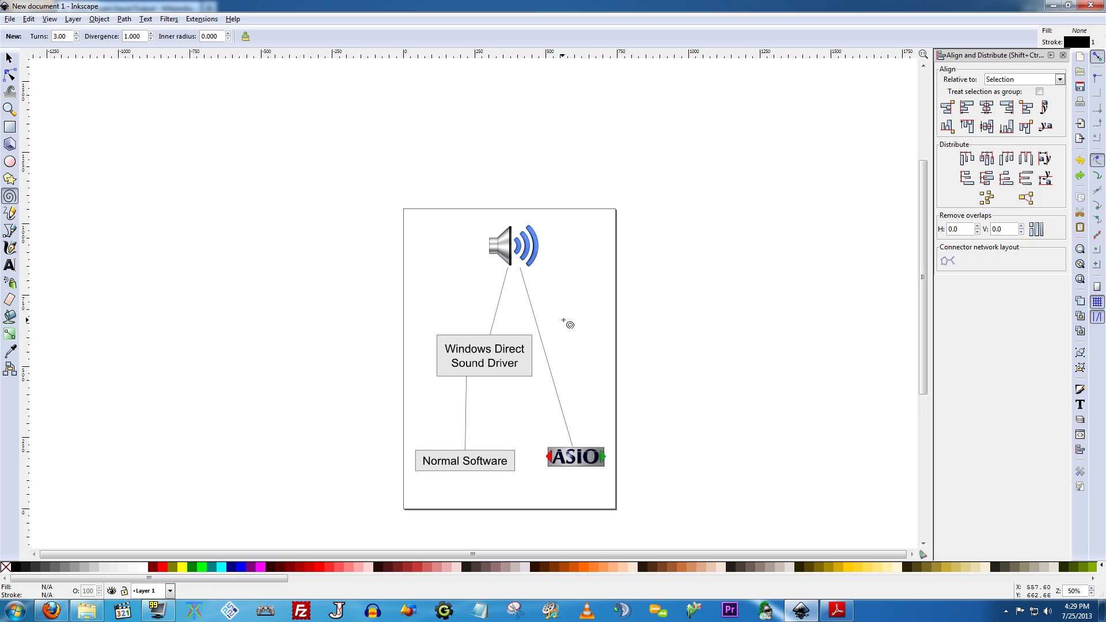
drag(493, 352, 488, 353)
key(ctrl+z)
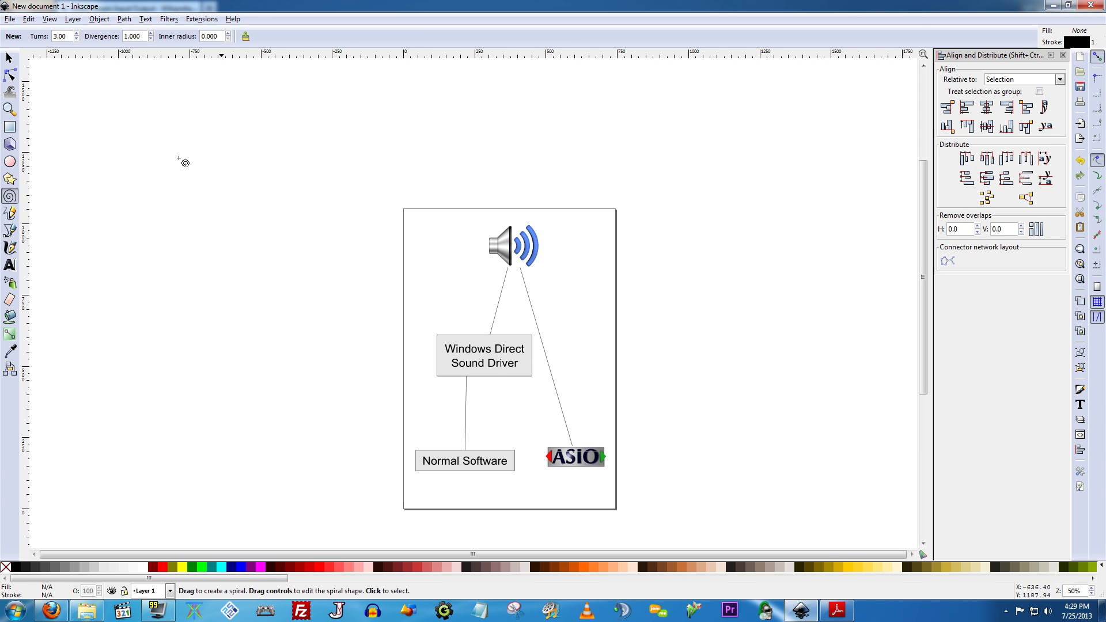
Nudge the Normal Software box slightly left and down, then select the driver box and speaker.
click(10, 58)
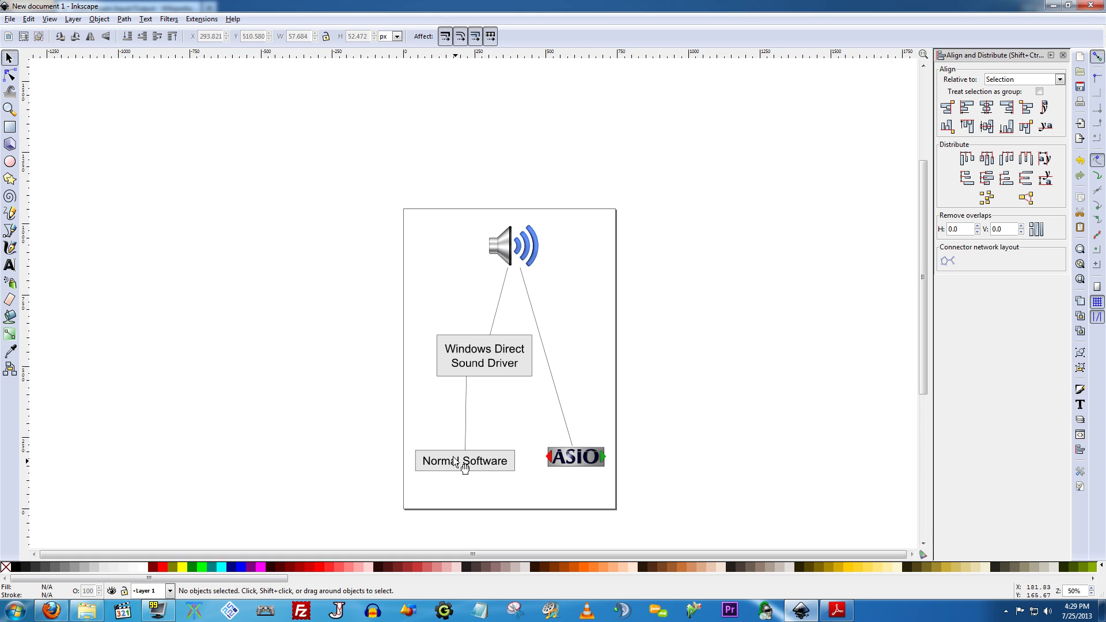
mouse_move(452, 463)
mouse_down()
mouse_move(452, 476)
mouse_move(444, 468)
mouse_up()
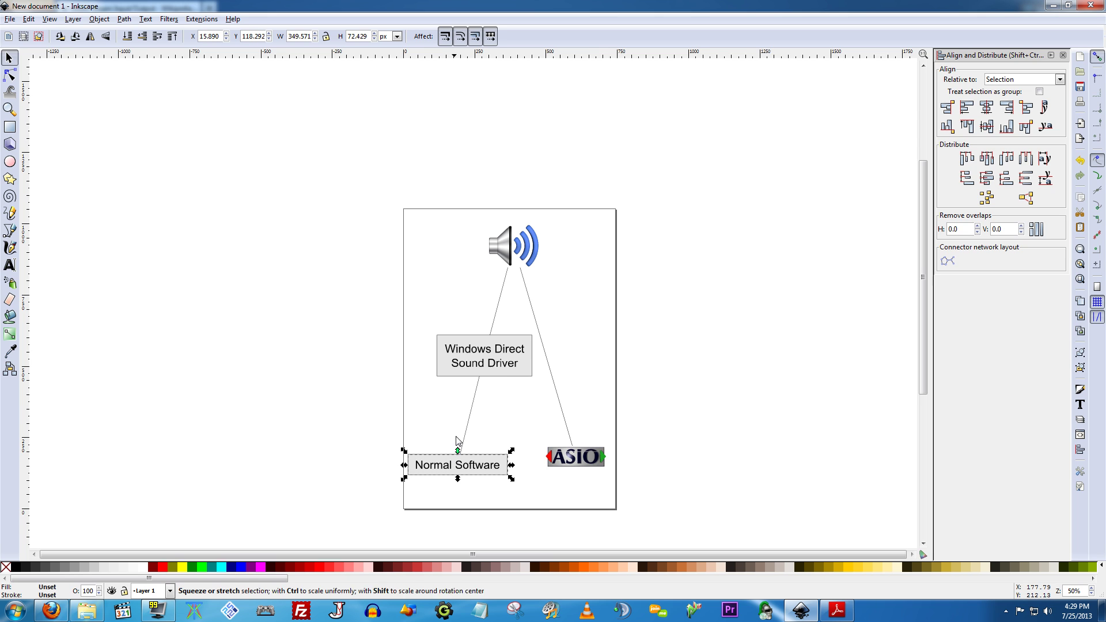
click(492, 369)
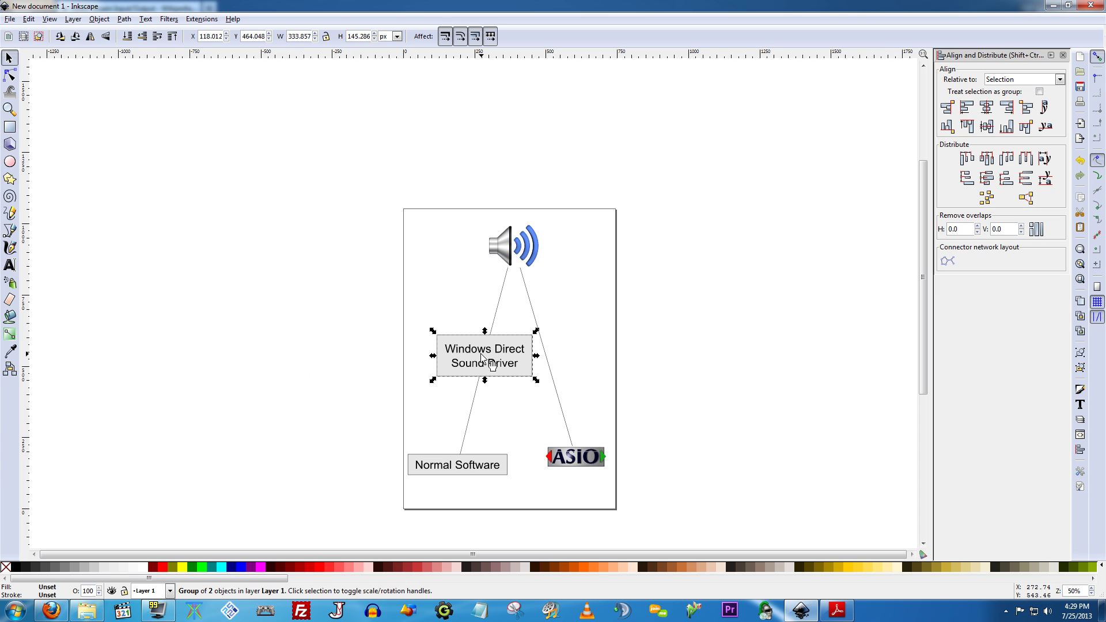
click(514, 237)
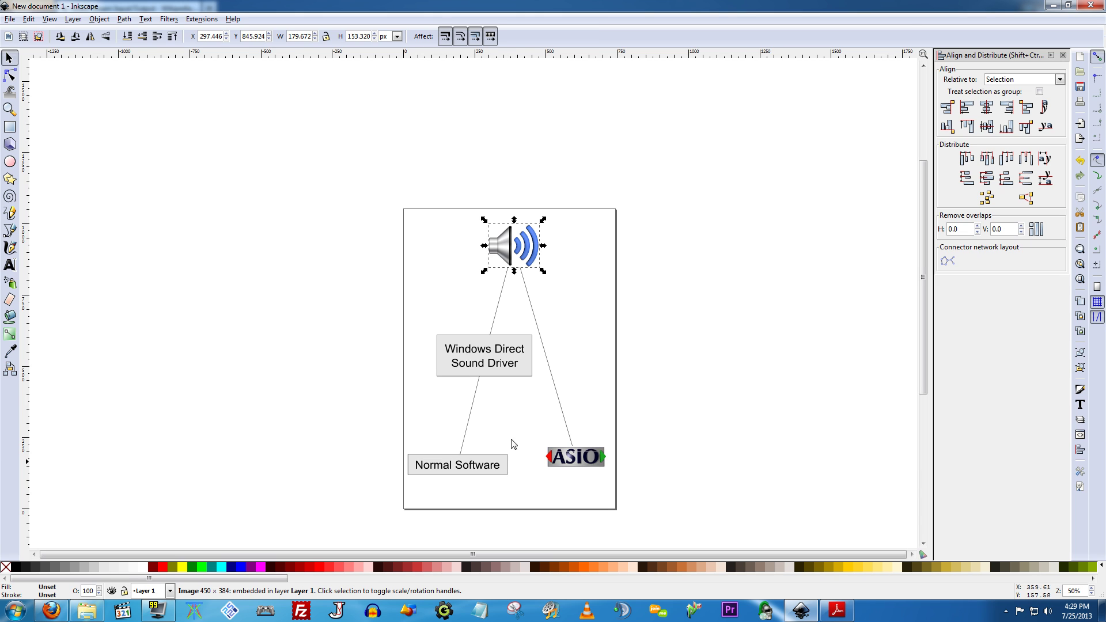
Clear the diagram selection and switch to the Wikipedia ASIO article in Firefox.
click(502, 421)
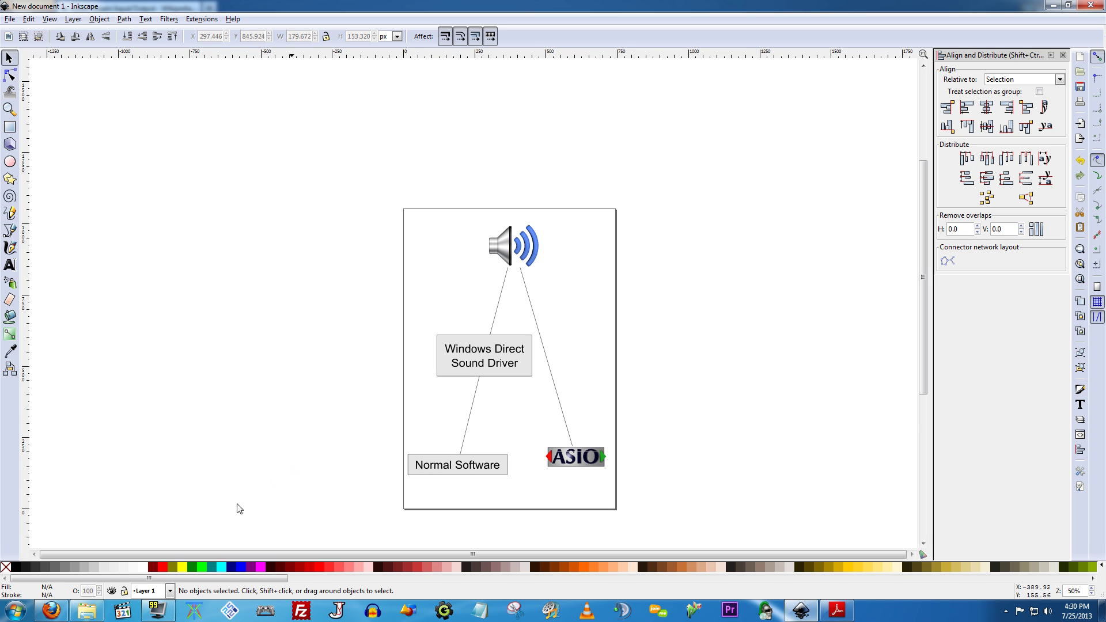
click(51, 611)
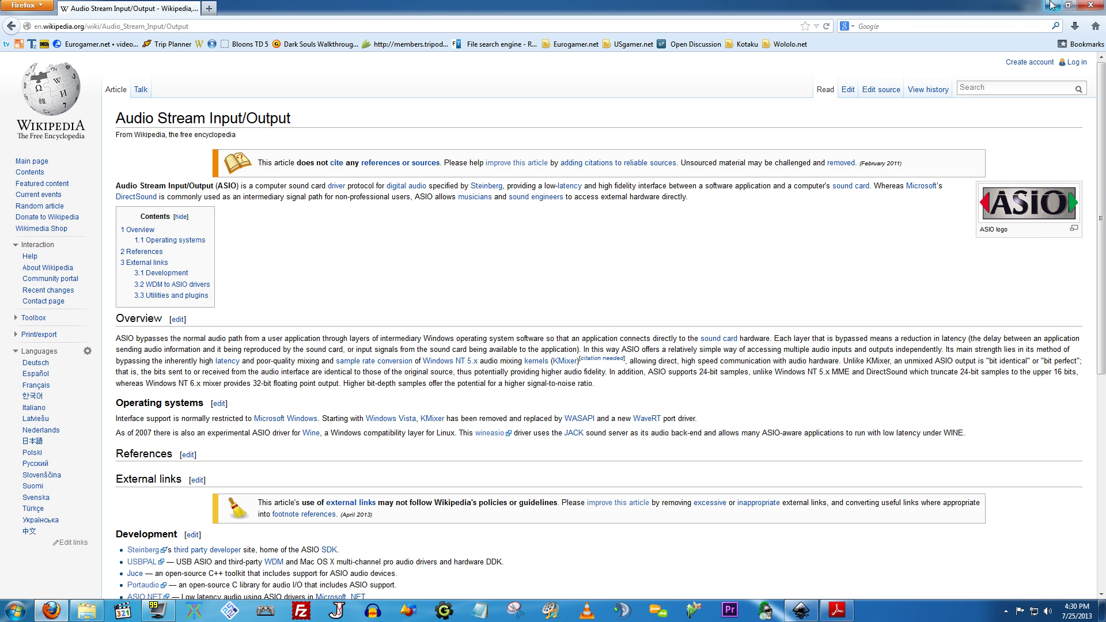
Minimize Firefox and drag the ASIO logo up and right, just off the page.
click(1052, 5)
drag(586, 457, 693, 392)
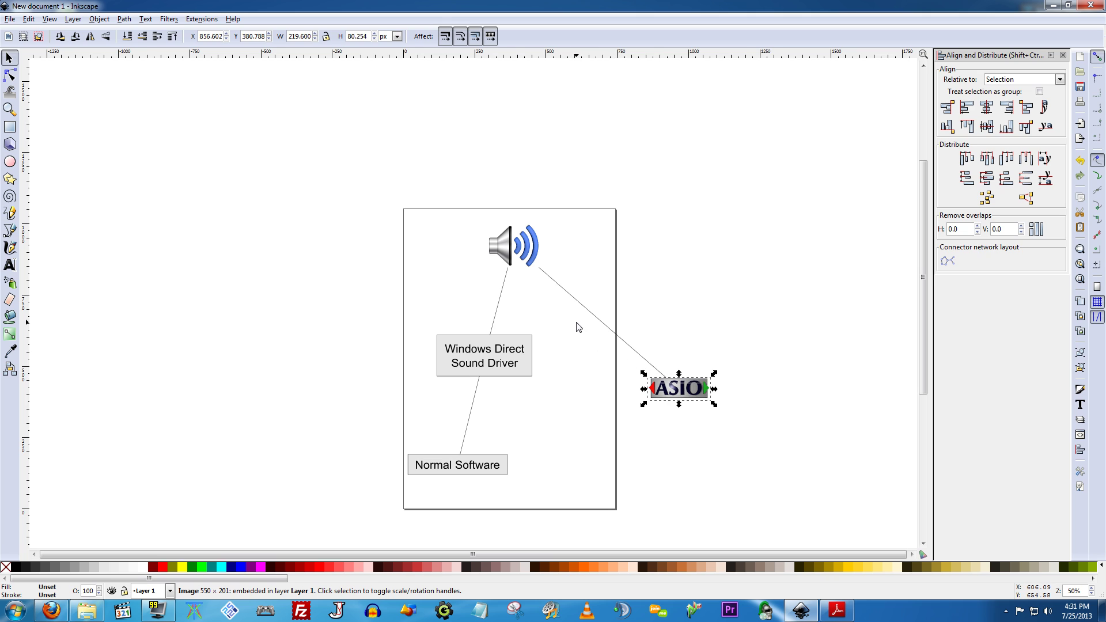
Move the ASIO logo back onto the page, deleting then restoring the speaker-to-Windows line.
click(519, 254)
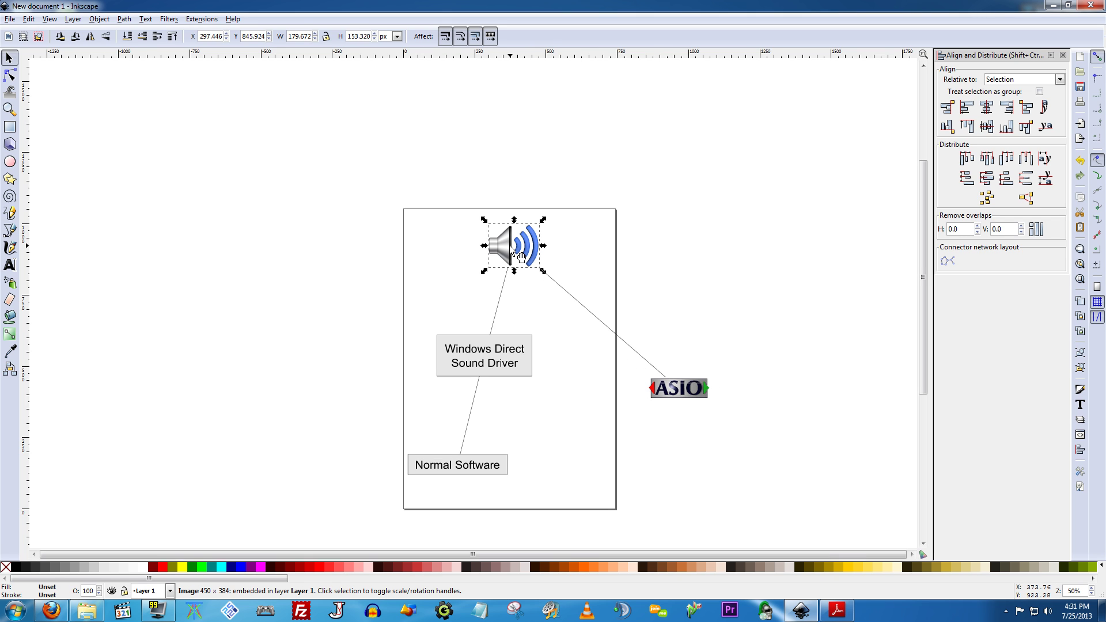
click(533, 286)
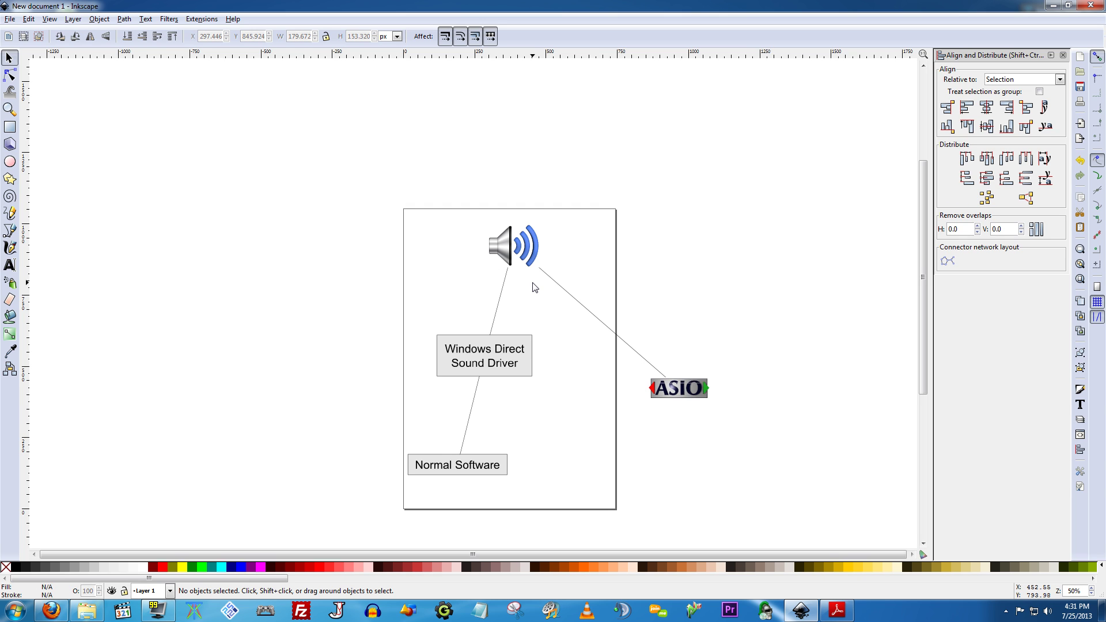
drag(686, 391, 601, 413)
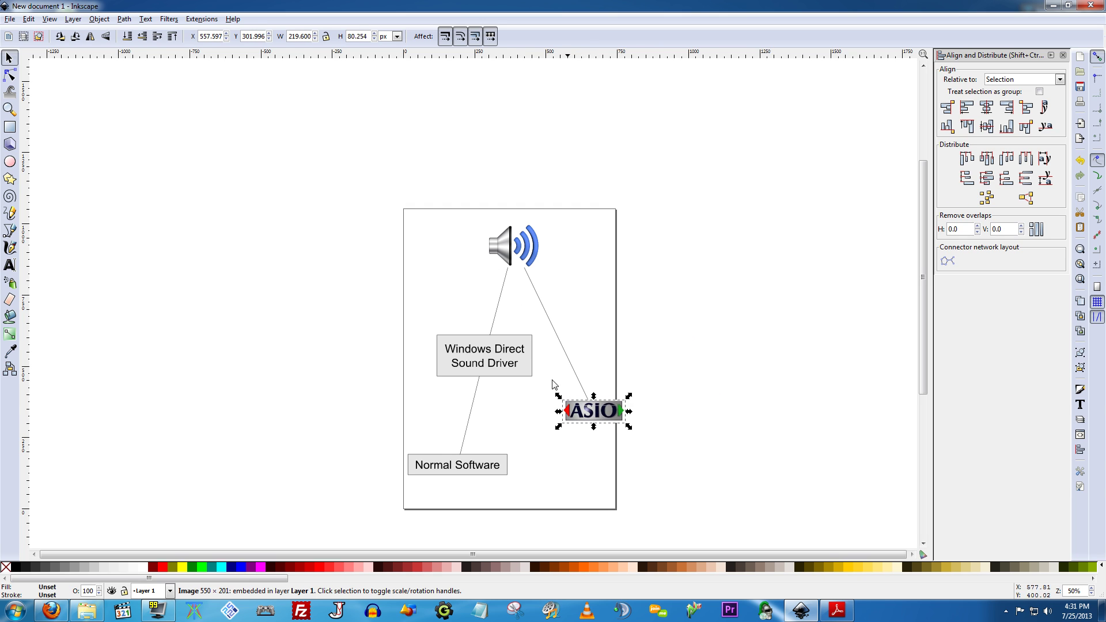
click(494, 316)
key(Delete)
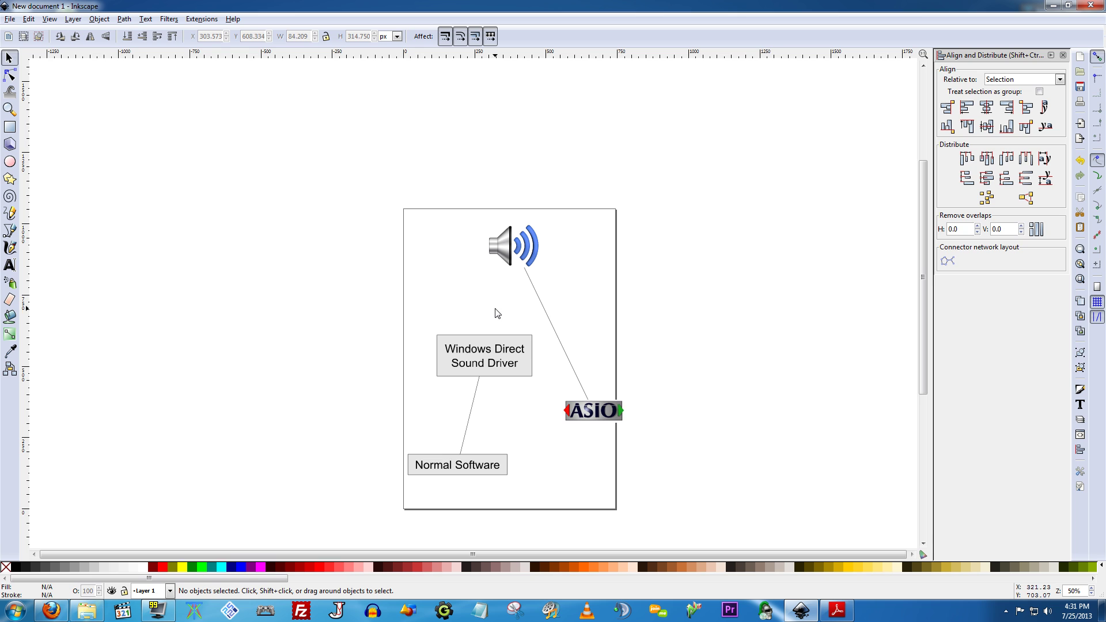
key(ctrl+z)
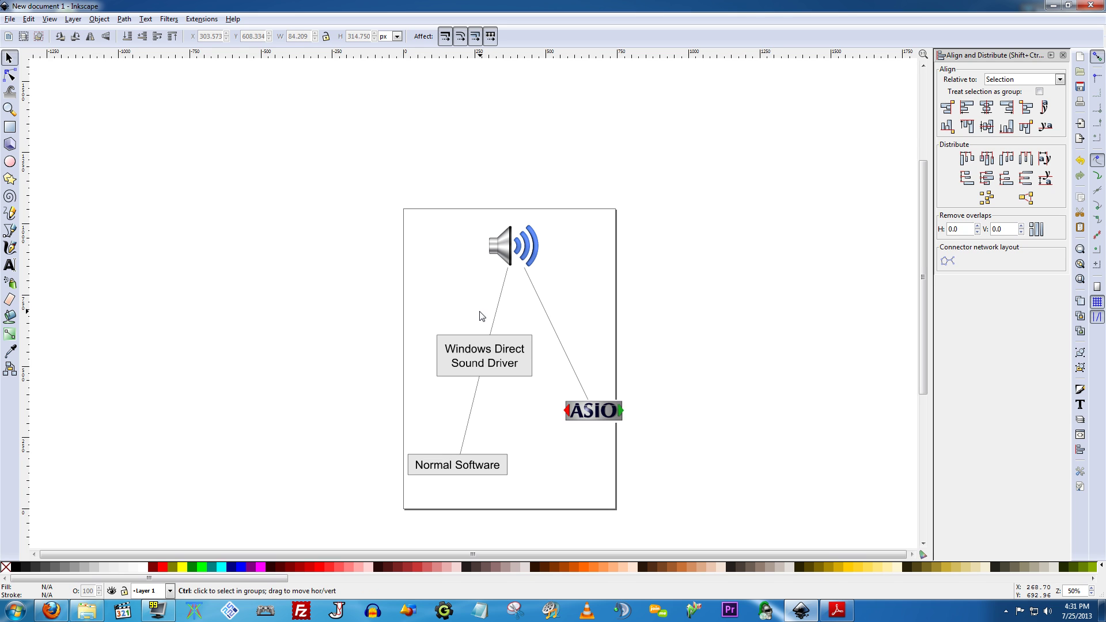
Delete the speaker-to-ASIO connector, shift the logo slightly down-left, and switch to the ASIO4ALL manual.
click(550, 323)
key(Delete)
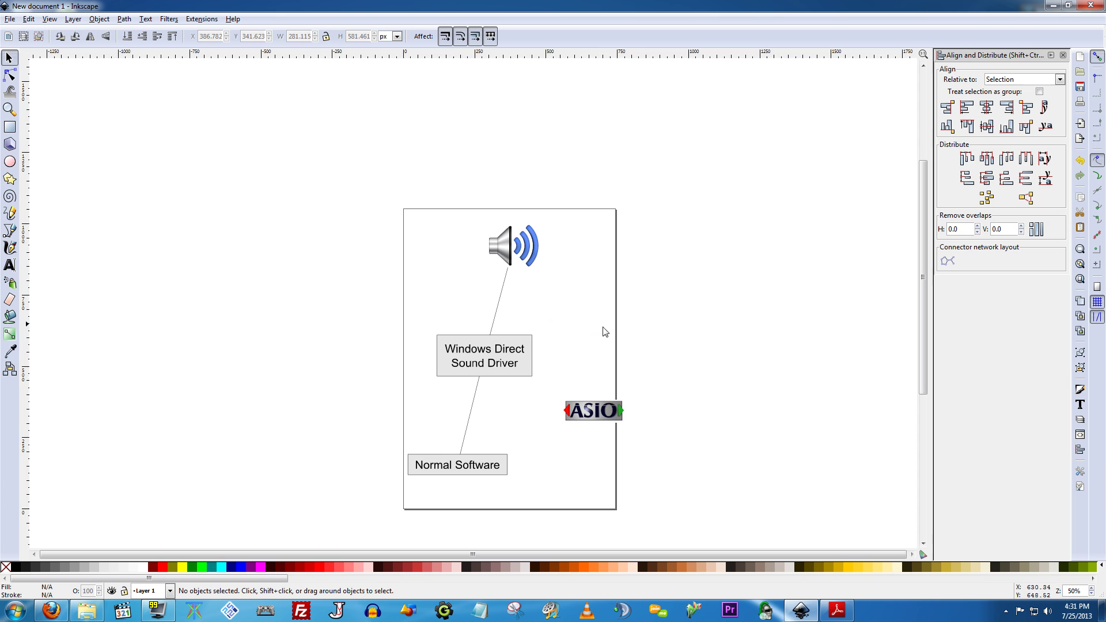
mouse_move(595, 420)
mouse_down()
mouse_move(583, 449)
mouse_move(578, 427)
mouse_up()
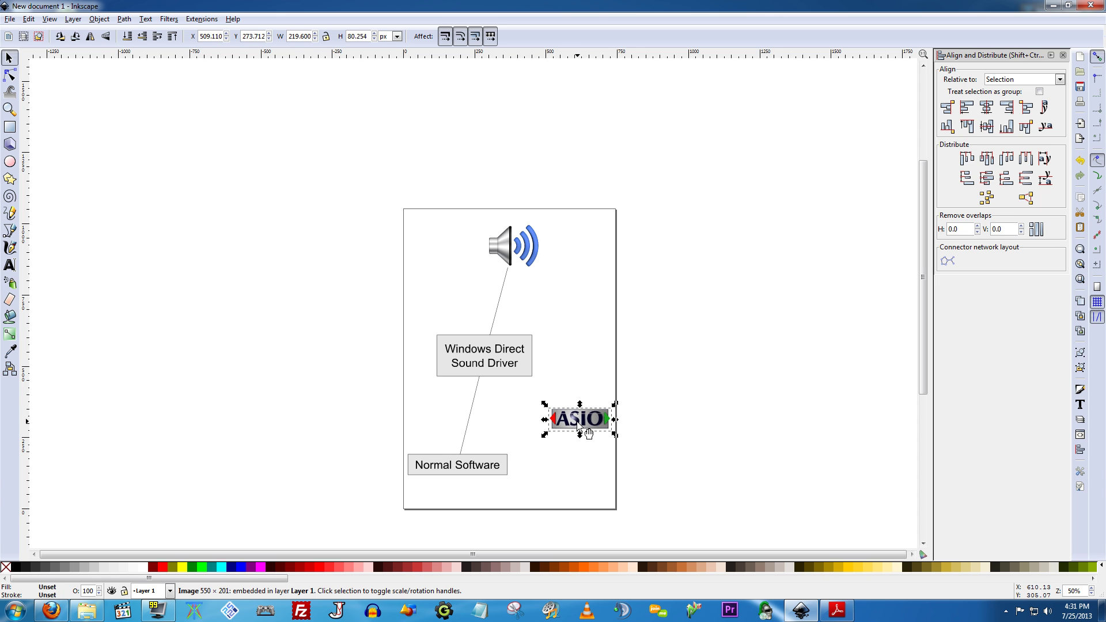
click(669, 430)
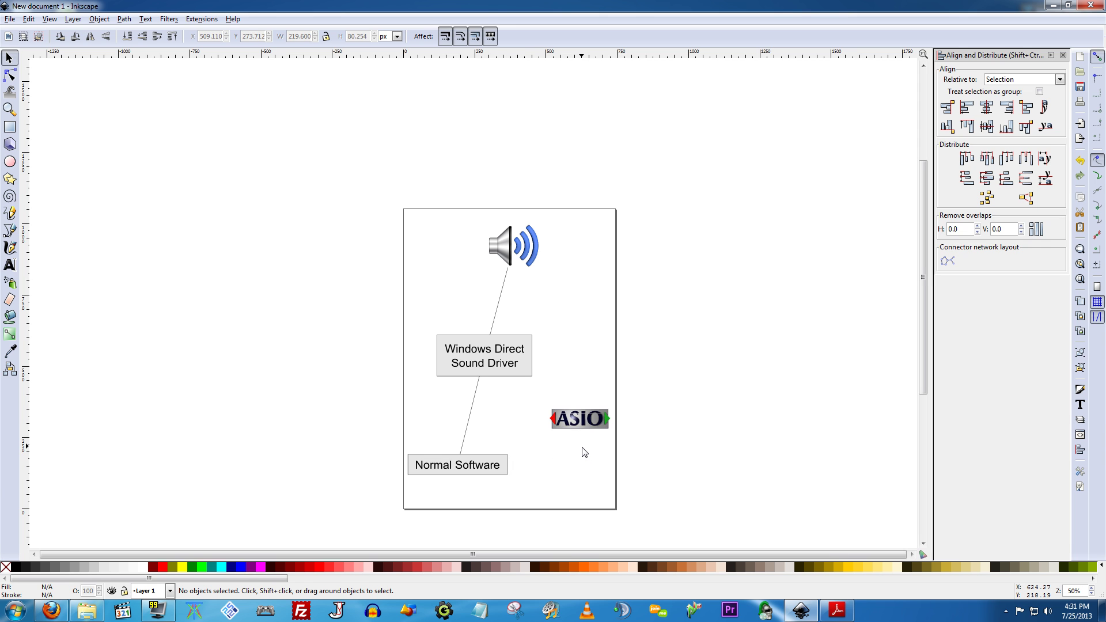
click(837, 614)
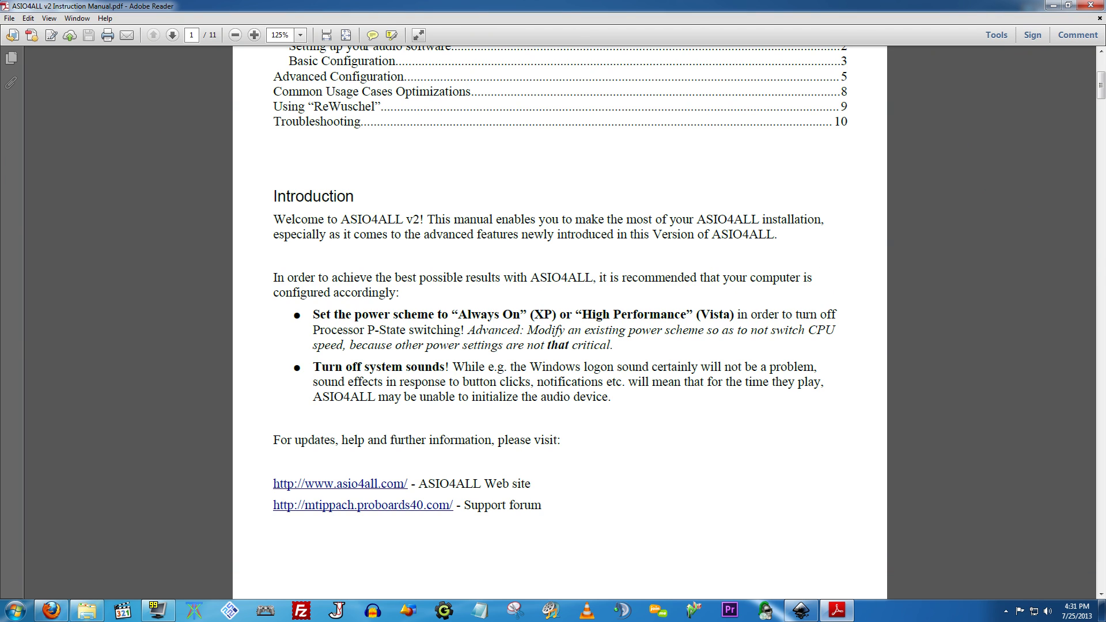
Highlight and clear text in the ASIO4ALL manual's introduction, then return to Inkscape.
drag(313, 382, 610, 397)
key(Escape)
click(611, 397)
click(801, 610)
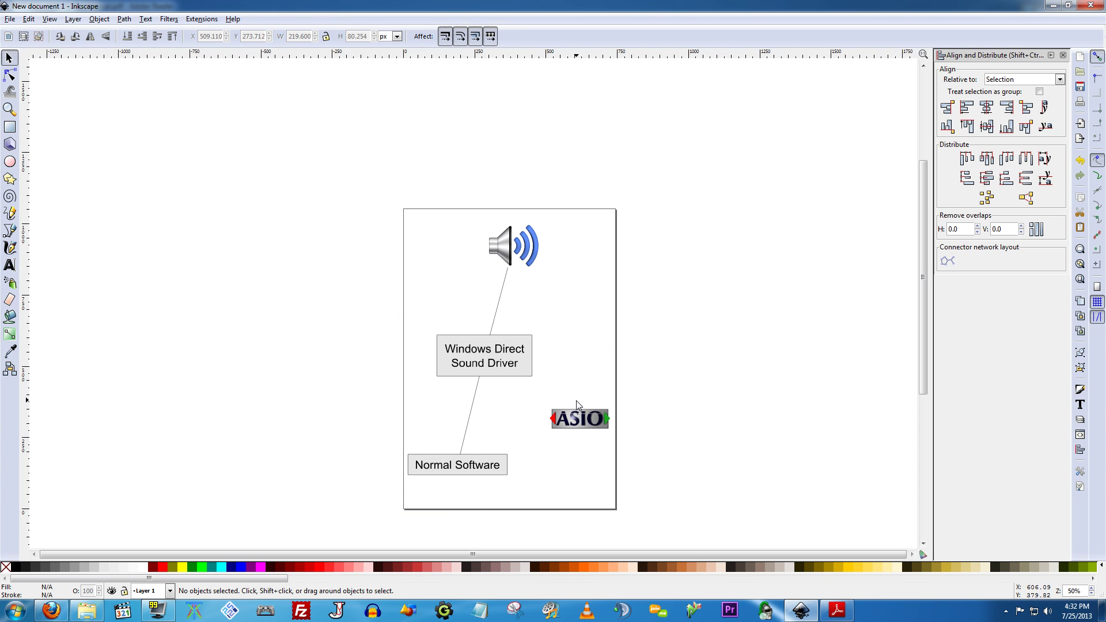
Undo to reconnect the ASIO logo, move it down beside Normal Software, and open VLC.
key(ctrl+z)
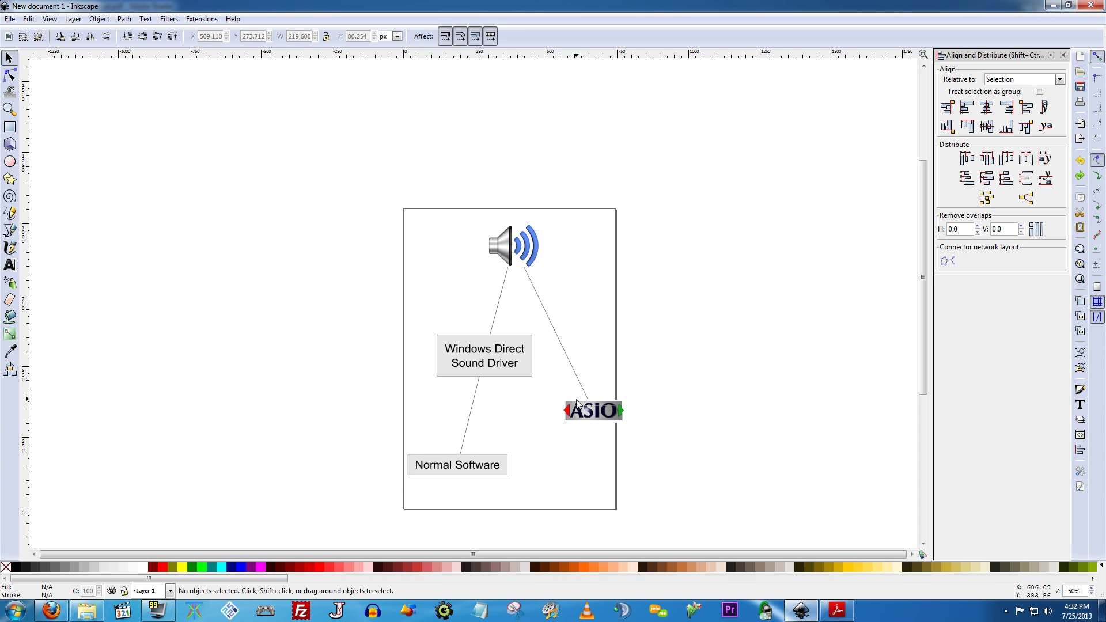
drag(591, 414, 572, 423)
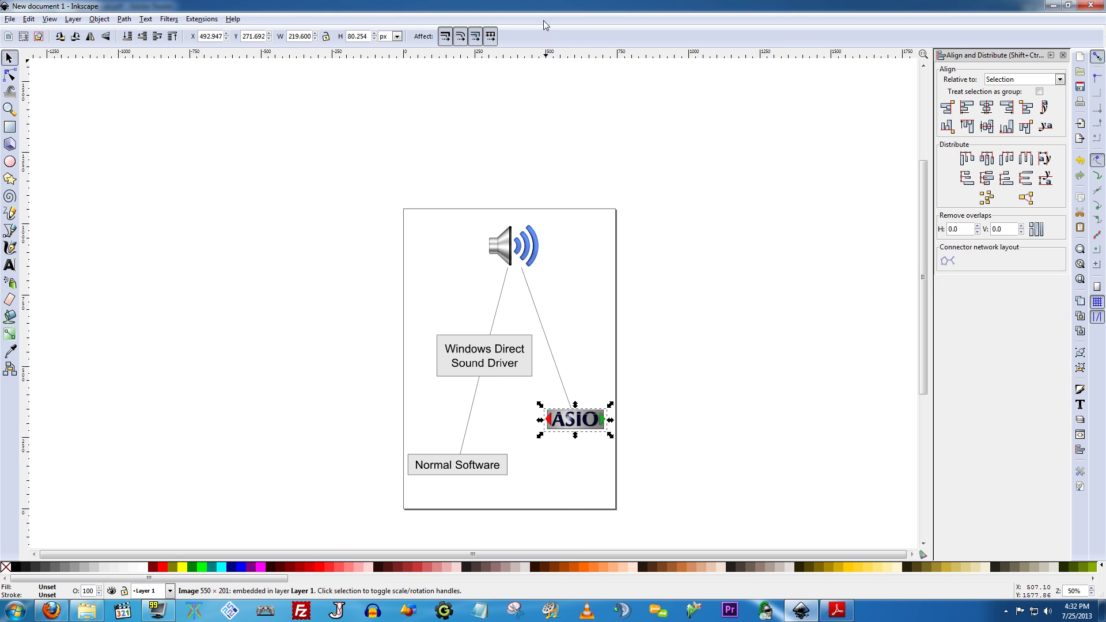
click(588, 611)
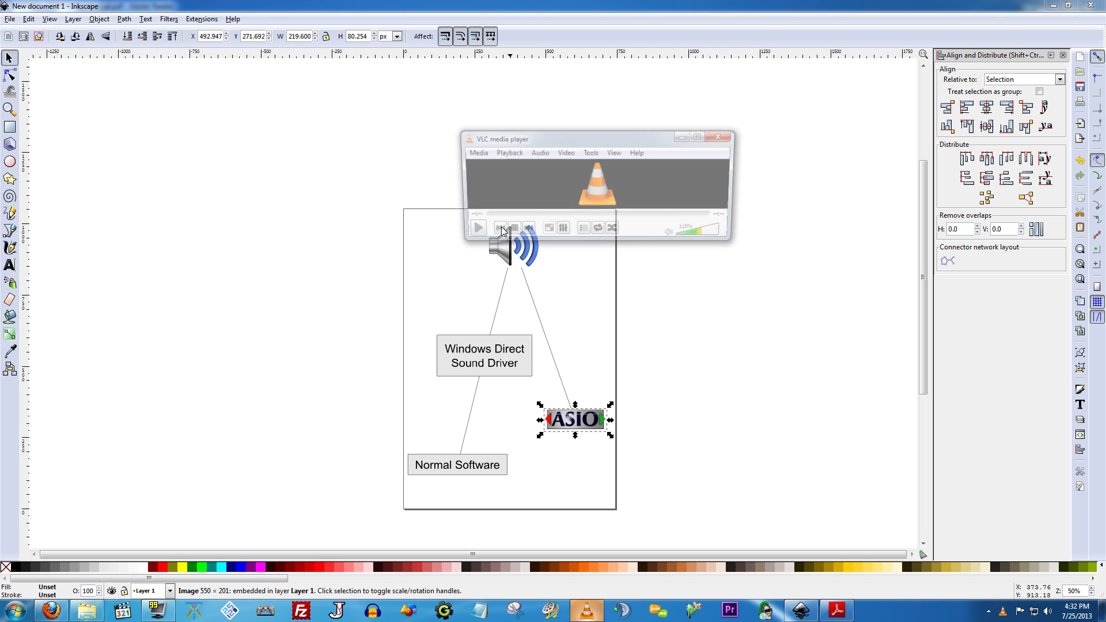
Check the Playback devices list from the volume tray icon, then click back onto the Inkscape canvas.
right_click(1047, 612)
click(1024, 560)
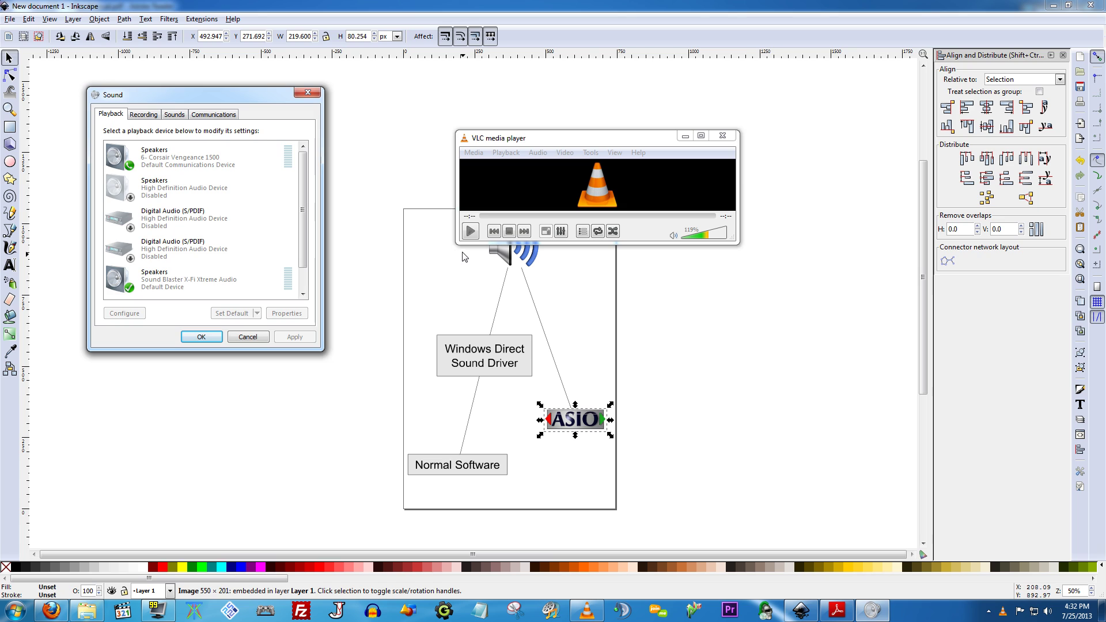
click(411, 297)
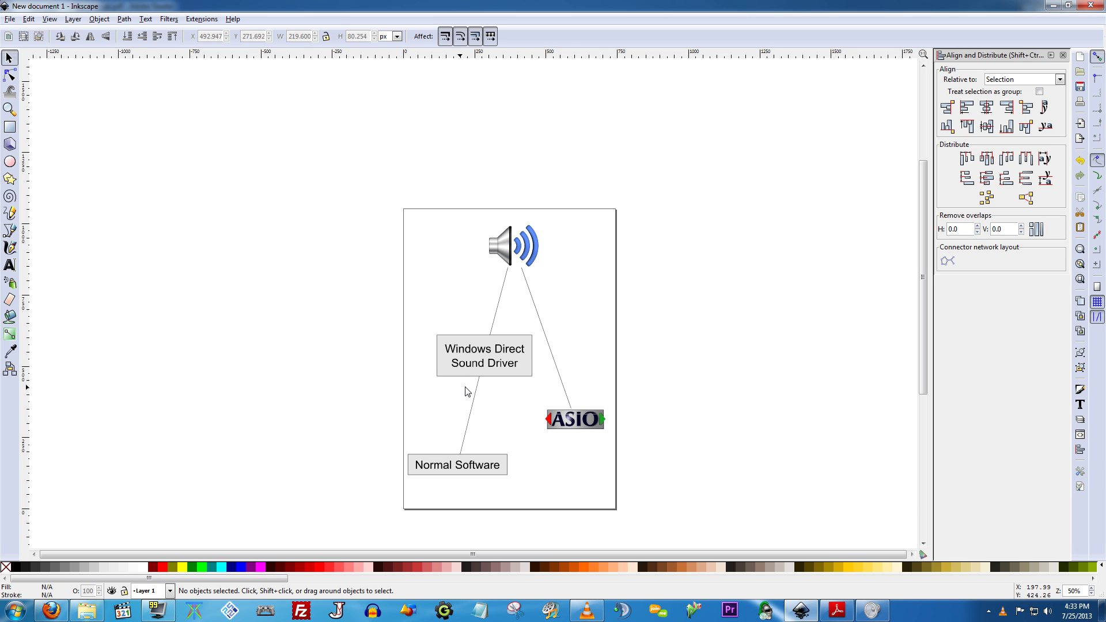
click(494, 318)
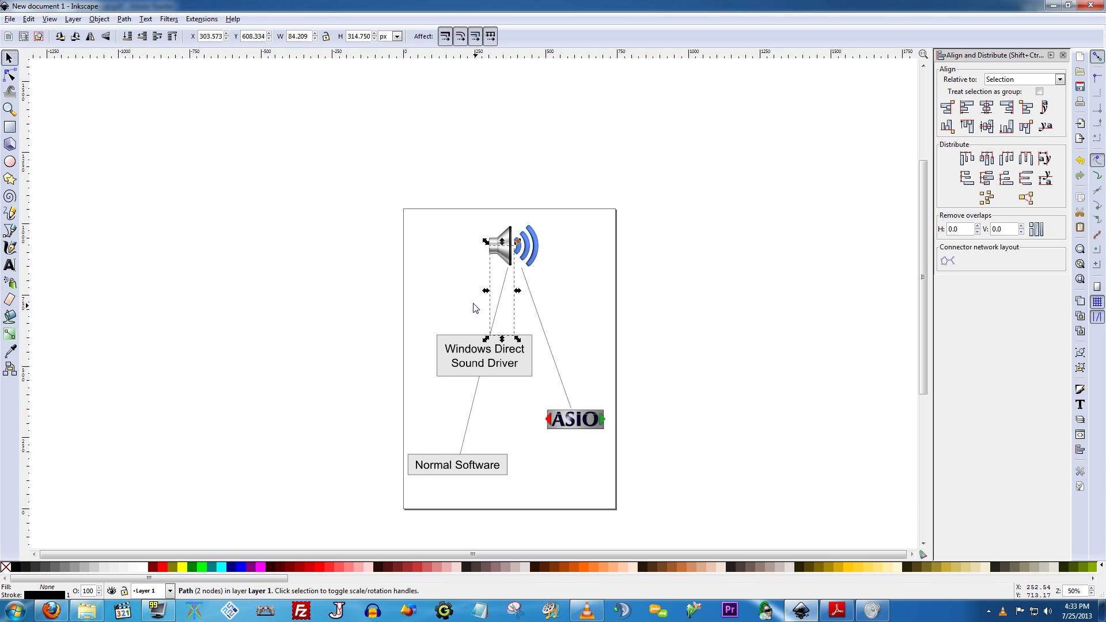
key(Delete)
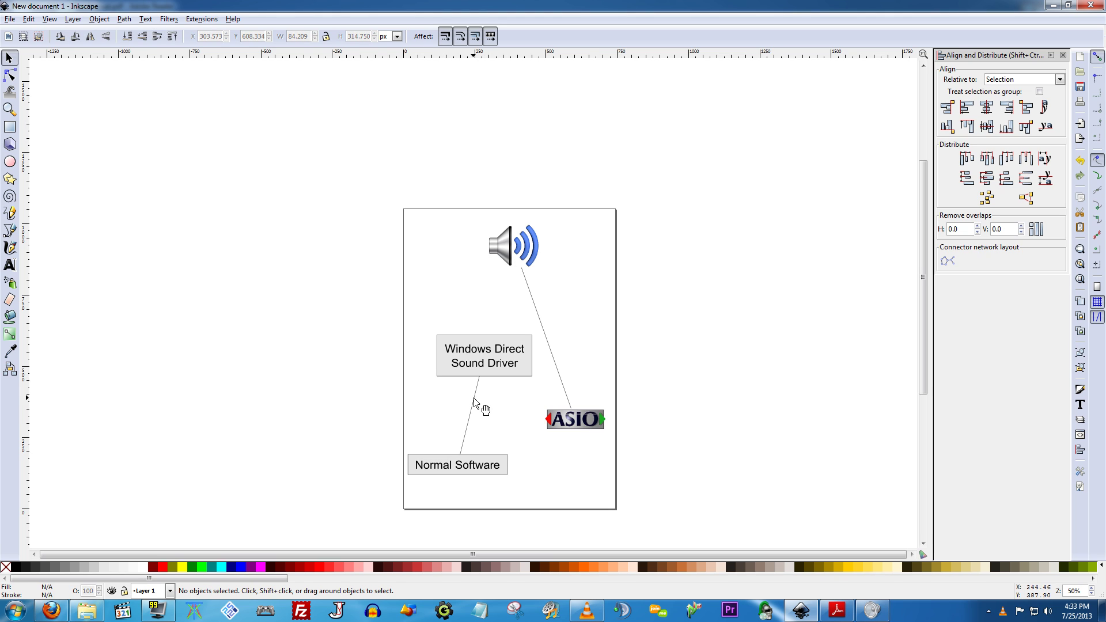
click(475, 402)
key(o)
key(Escape)
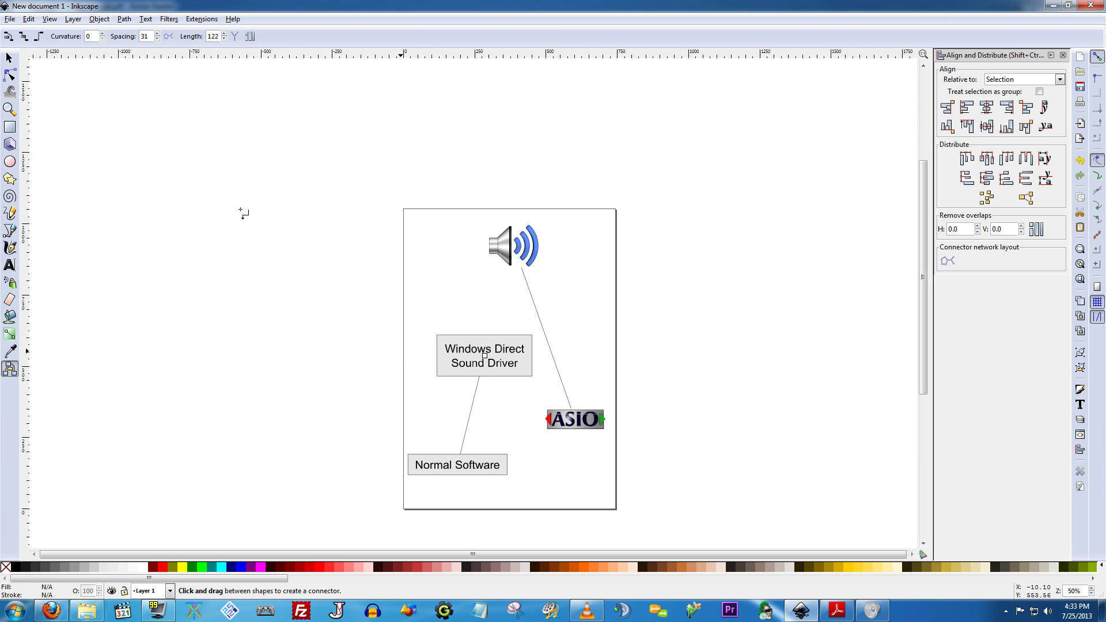
click(479, 397)
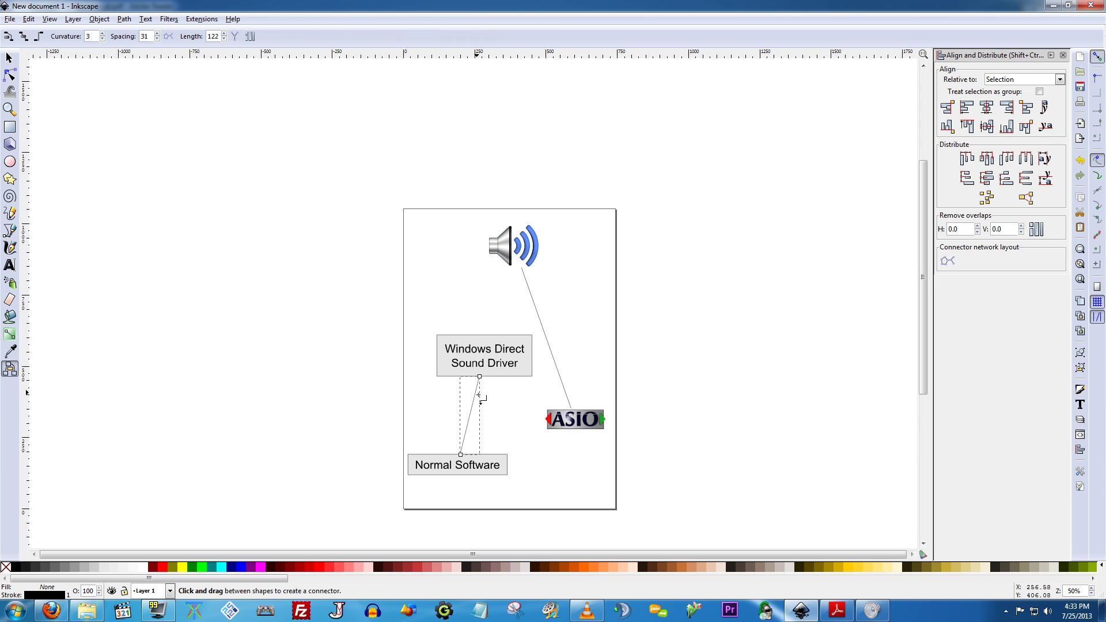
drag(482, 380, 576, 423)
key(s)
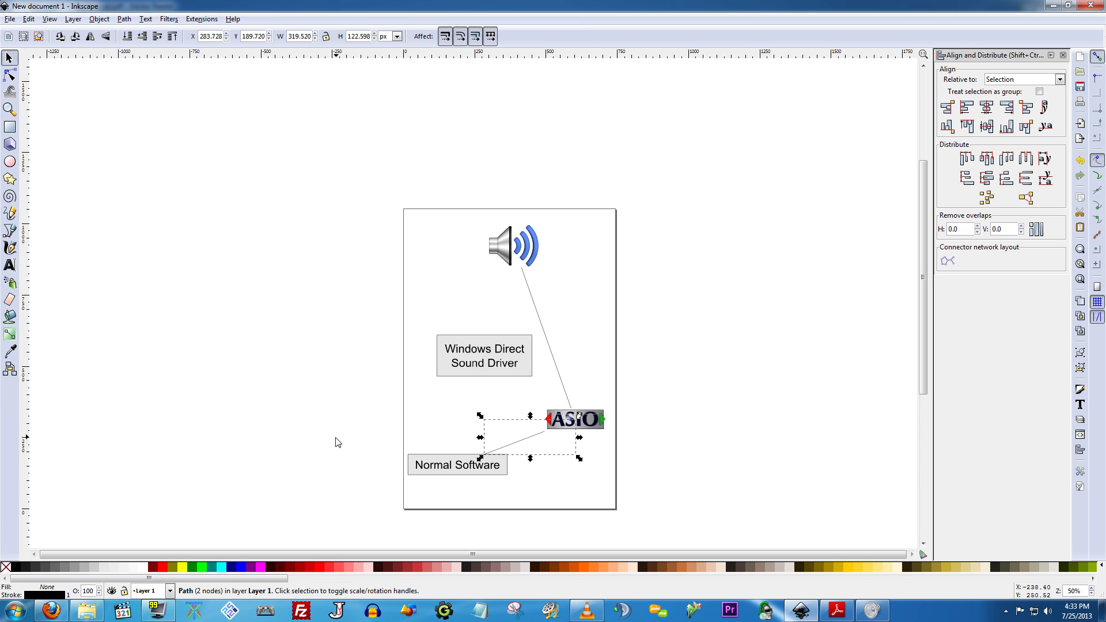
drag(496, 351, 378, 346)
drag(576, 428, 506, 375)
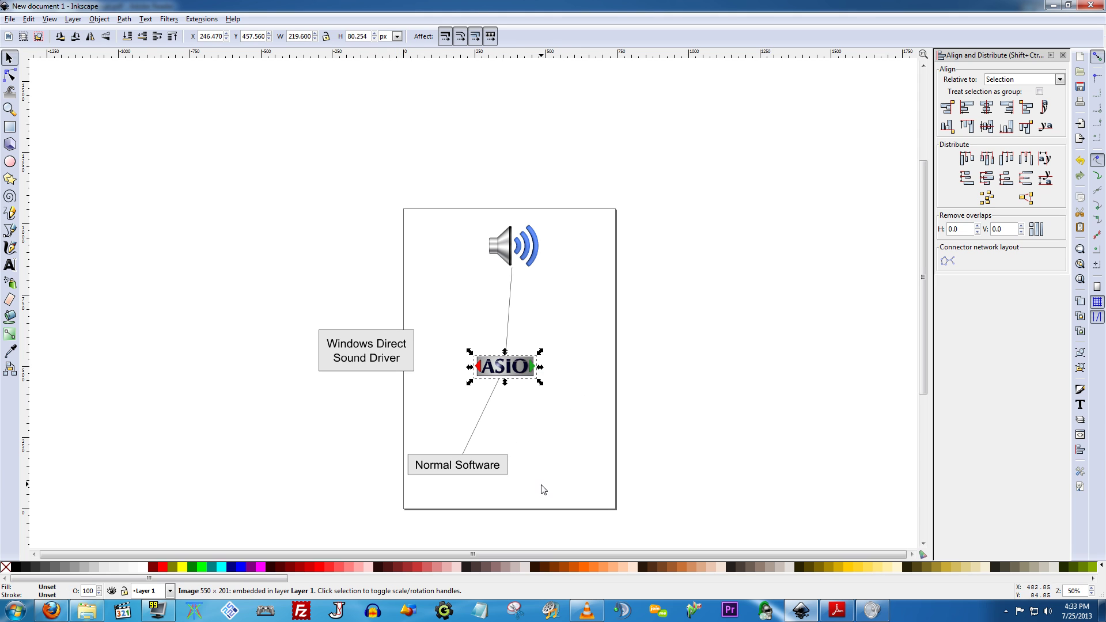
drag(484, 470, 486, 459)
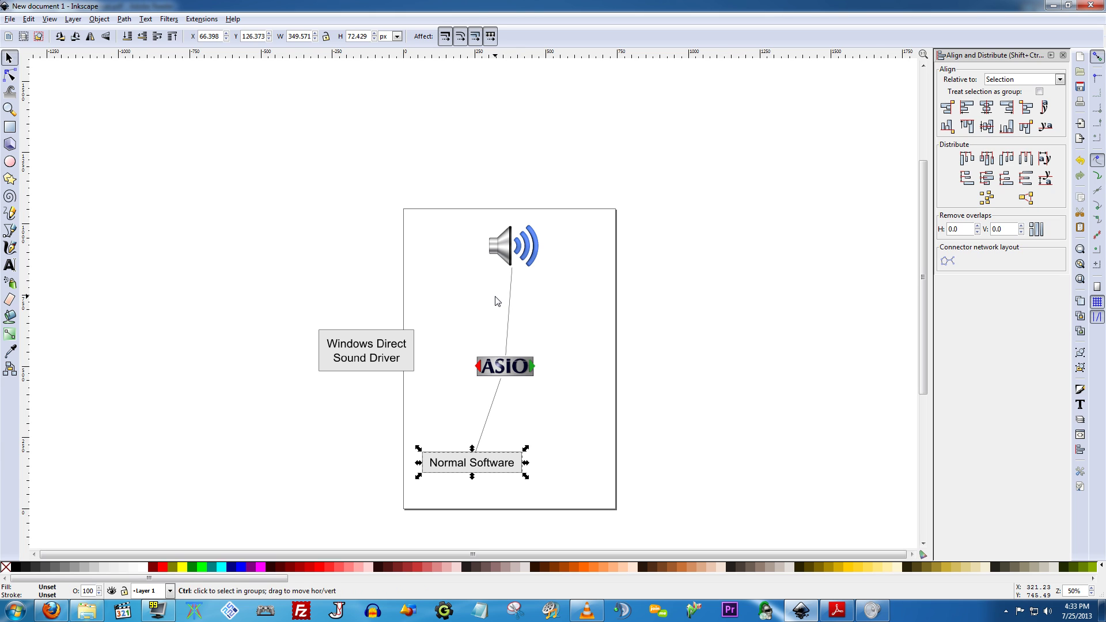
key(ctrl+z)
key(ctrl+z)
key(ctrl+z)
key(ctrl+z)
key(ctrl+z)
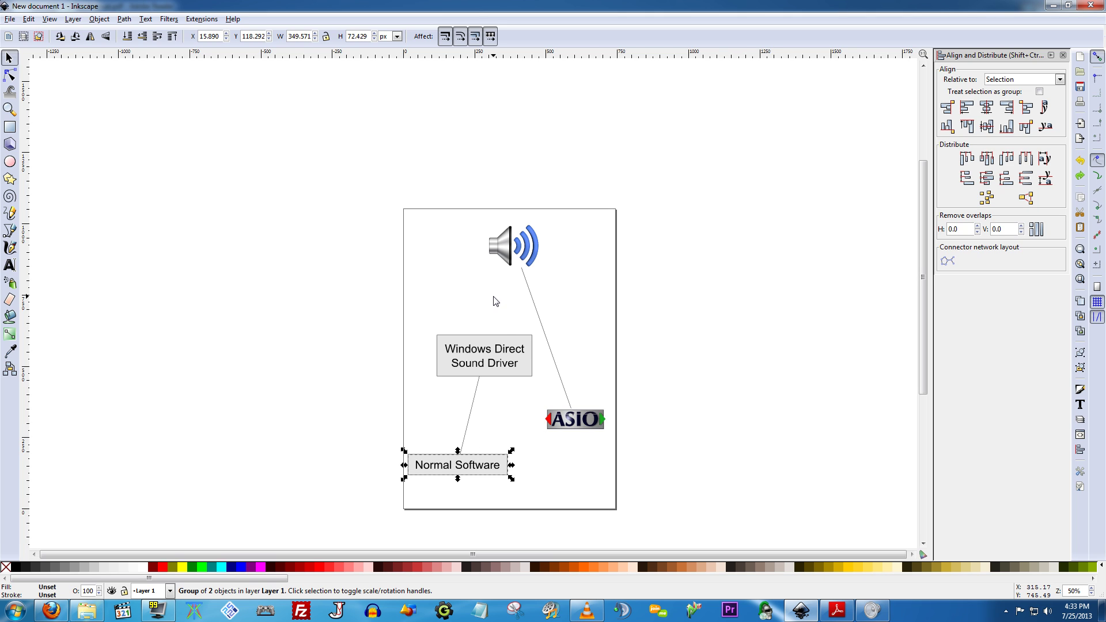
key(ctrl+z)
Select the whole speaker diagram, duplicate it, and move the copy right of the page.
drag(346, 201, 648, 518)
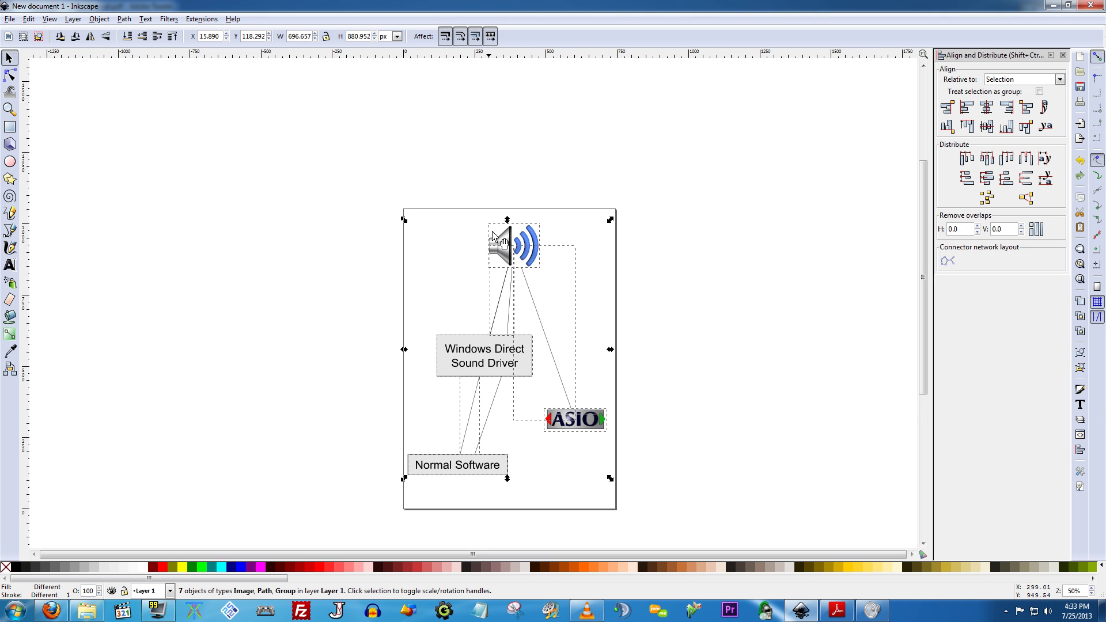
key(ctrl+d)
drag(521, 245, 735, 248)
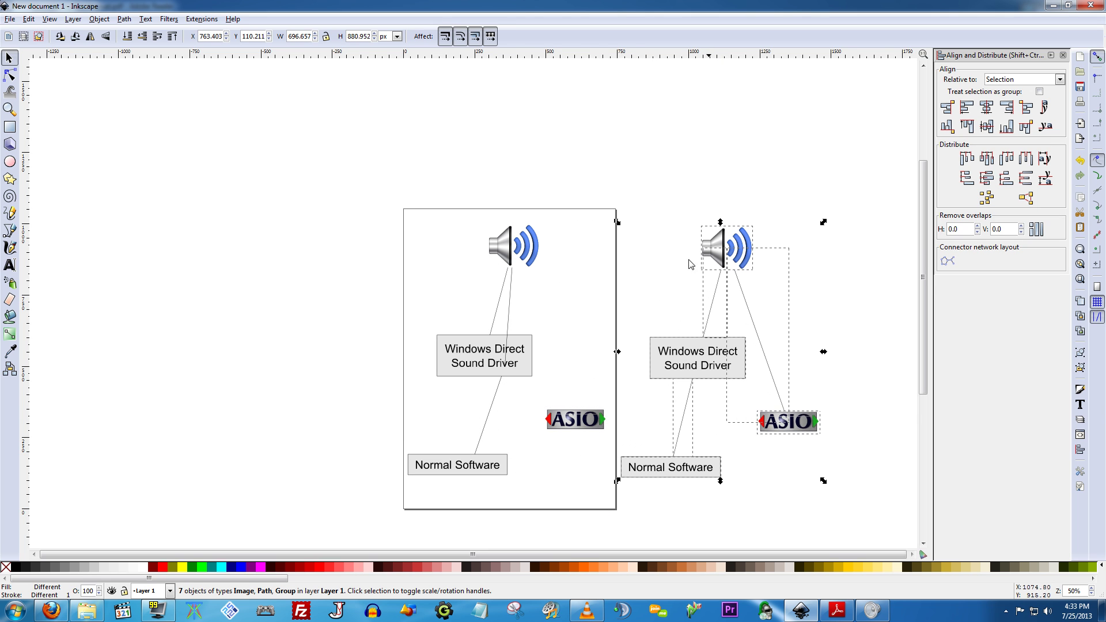
click(638, 289)
Redirect the left diagram's speaker connector to the ASIO logo with the Connector tool.
click(509, 331)
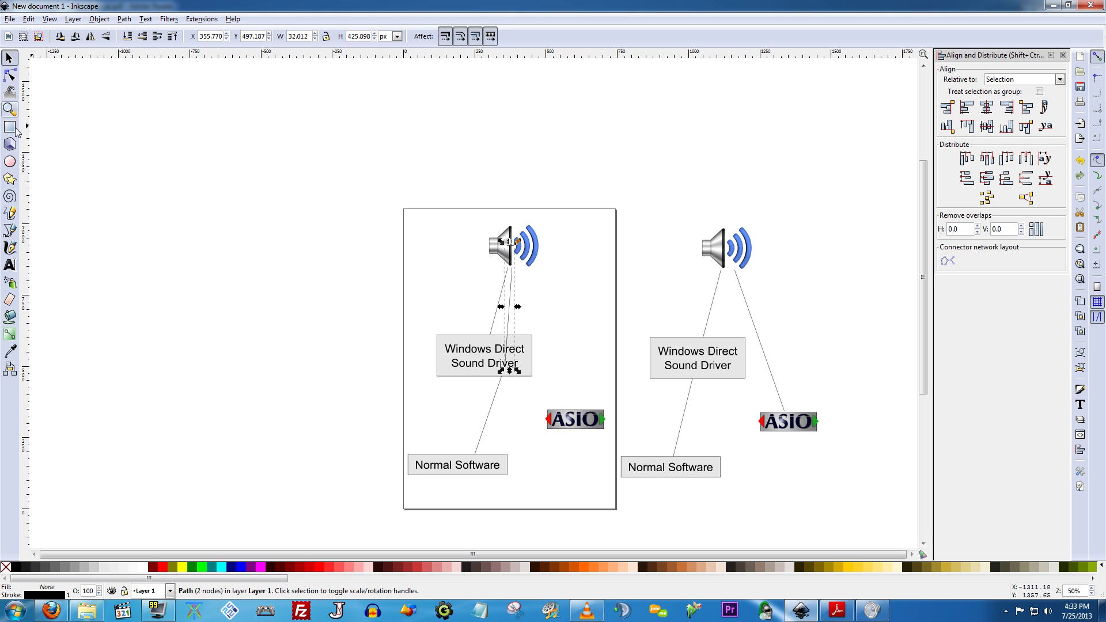
click(9, 368)
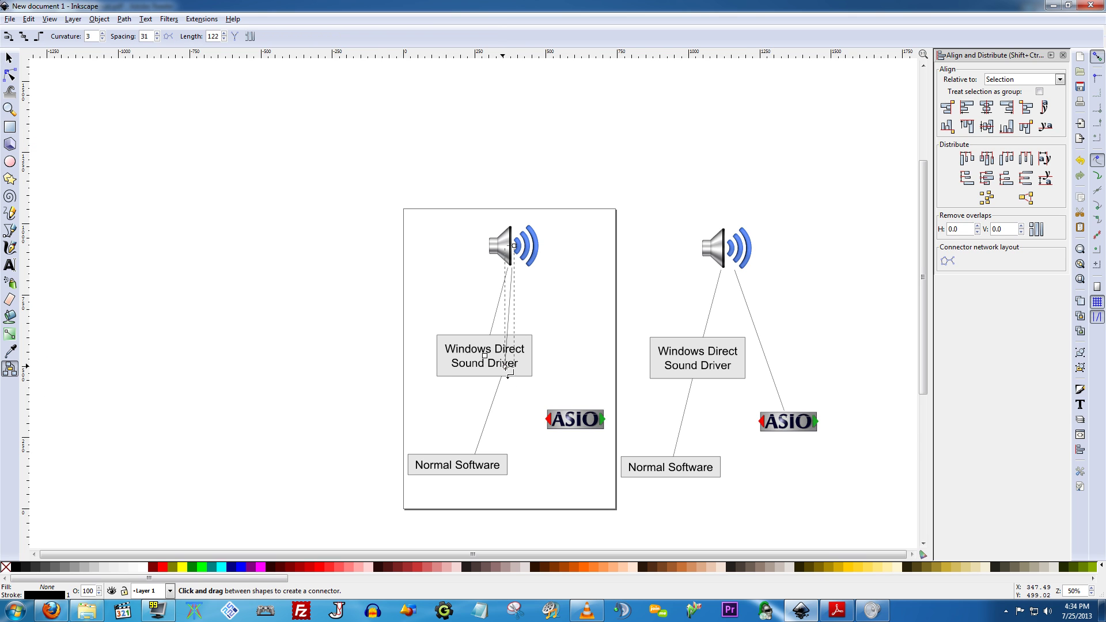
drag(507, 375, 576, 424)
click(9, 58)
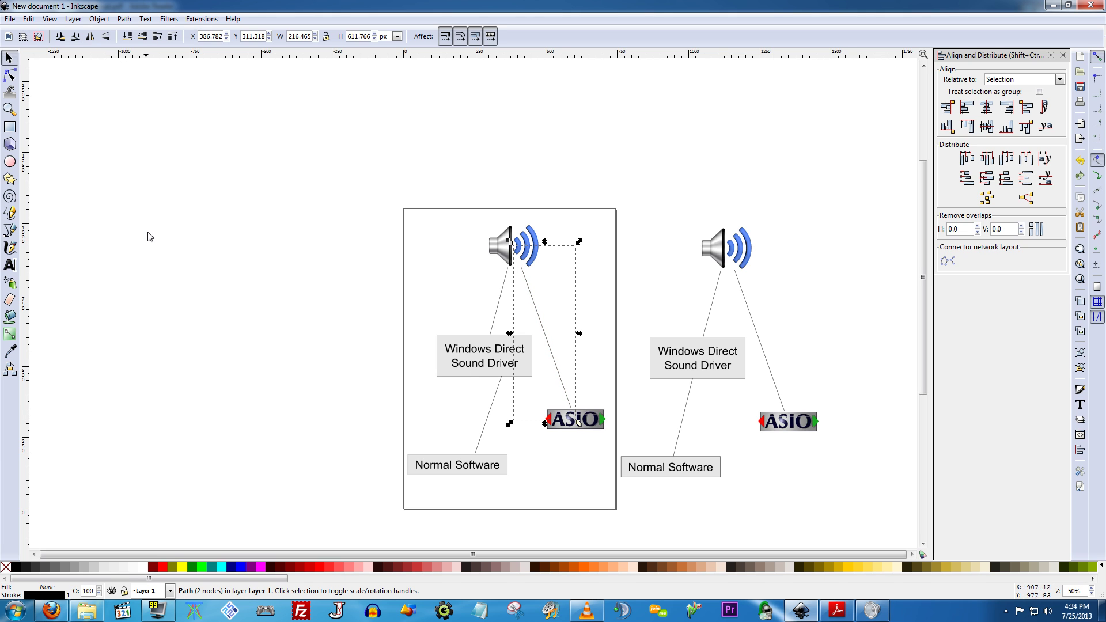
Nudge the Windows Direct Sound Driver box down, then select the left and right speakers.
click(434, 383)
drag(480, 357, 507, 361)
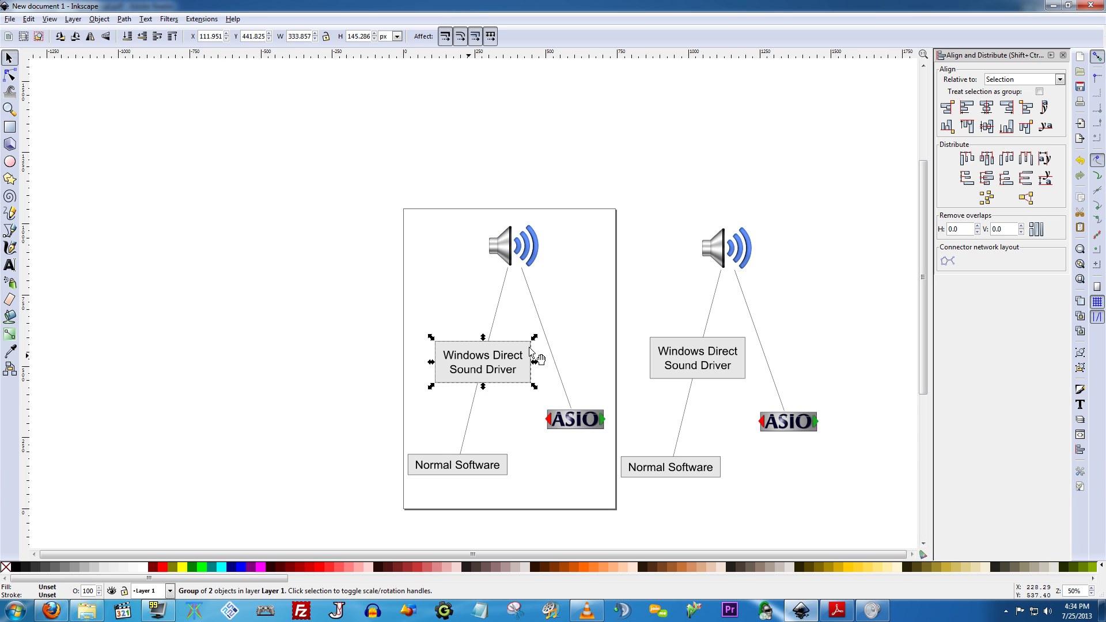
click(785, 494)
click(723, 247)
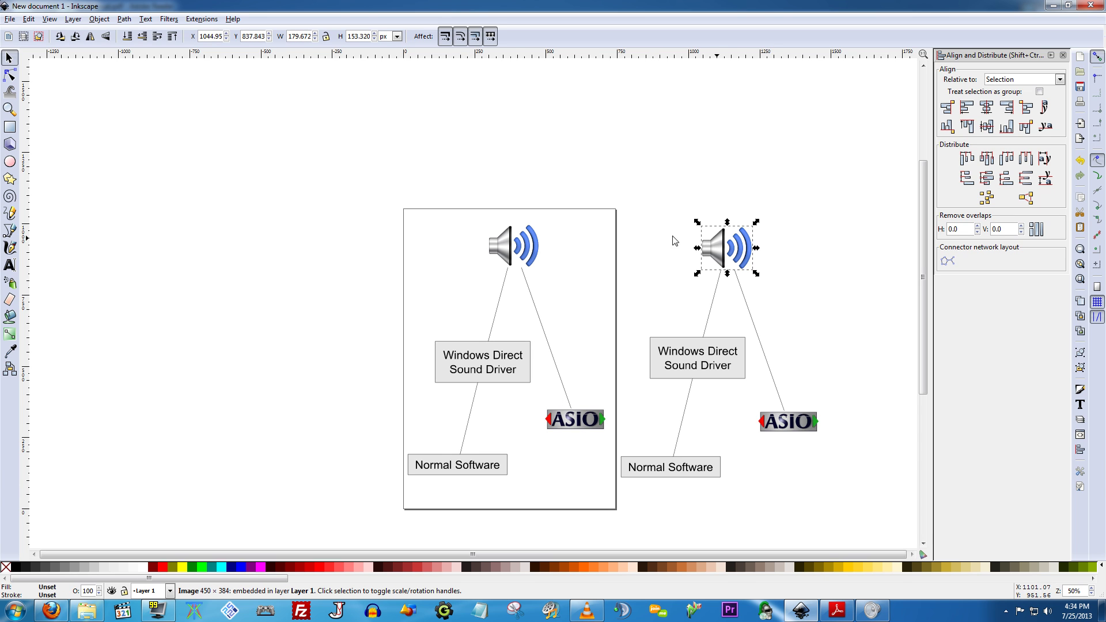
click(517, 249)
click(504, 251)
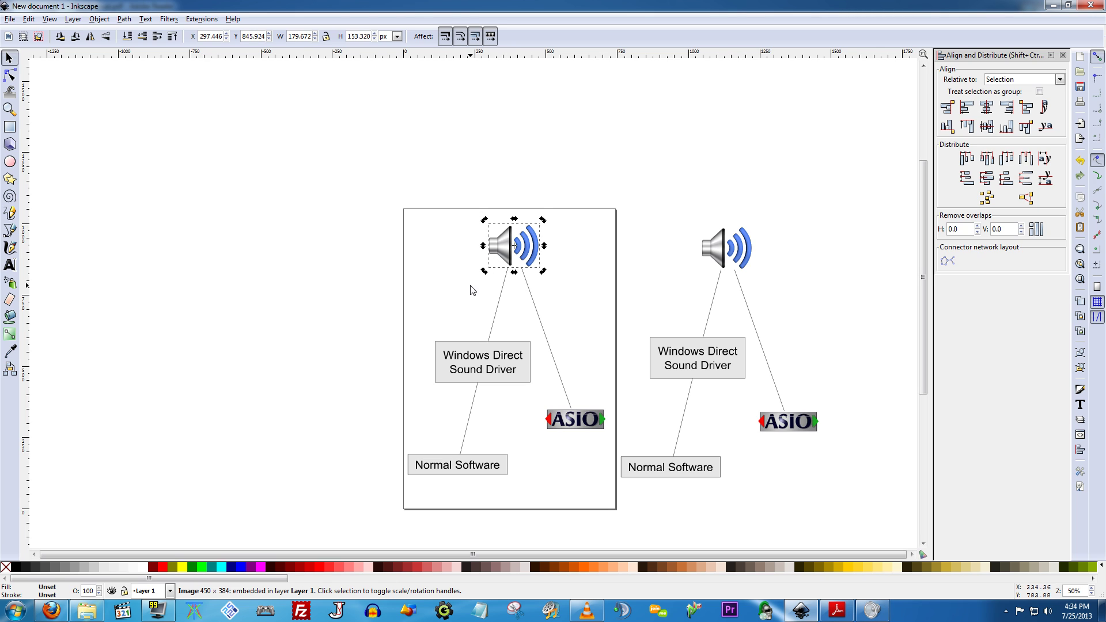
click(727, 264)
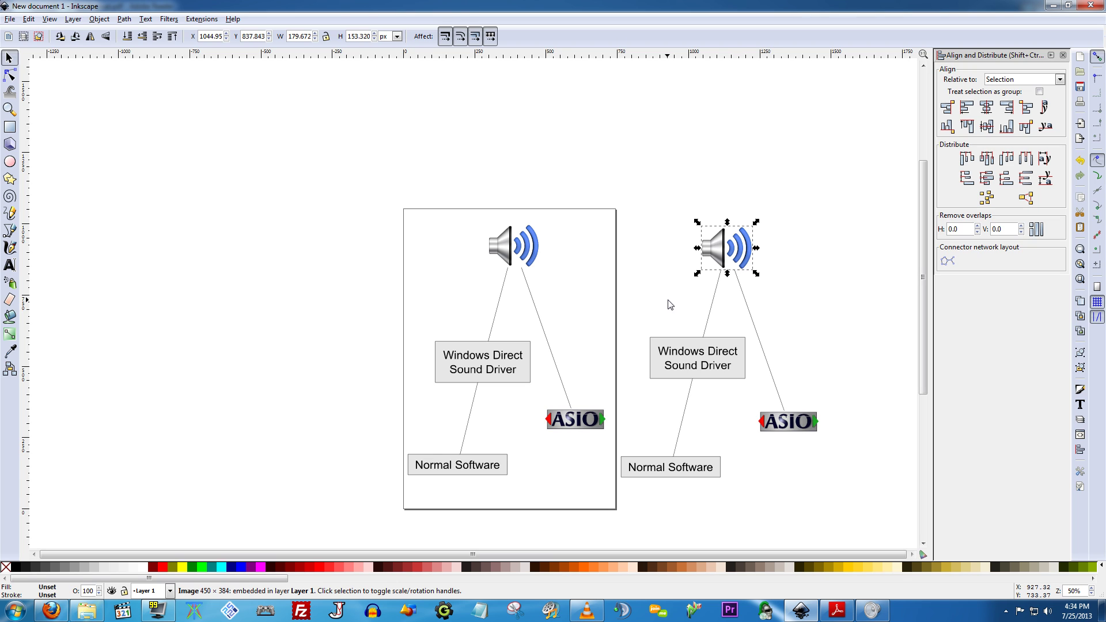
Delete the left speaker-to-driver and driver-to-Normal Software lines and the right speaker-to-ASIO line.
click(497, 321)
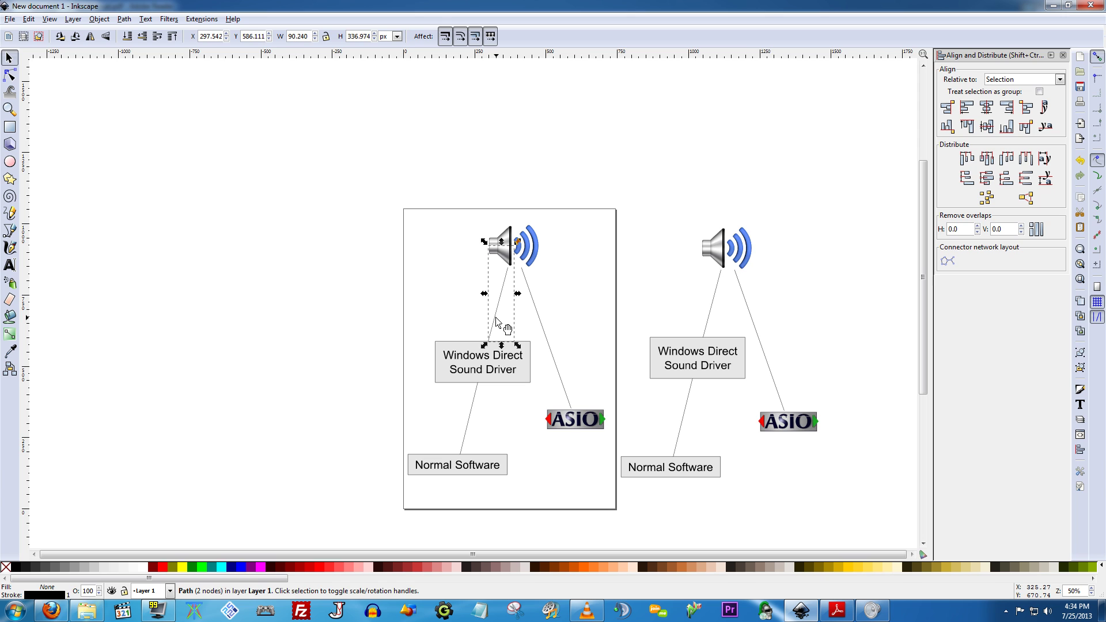
key(Delete)
click(470, 418)
key(Delete)
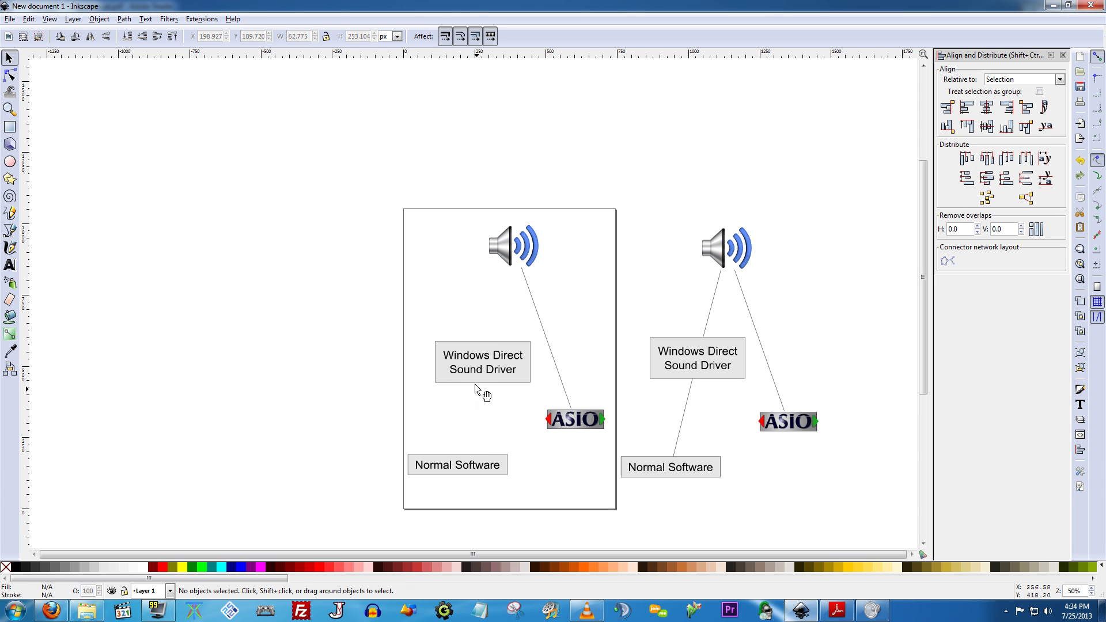
click(473, 384)
click(774, 386)
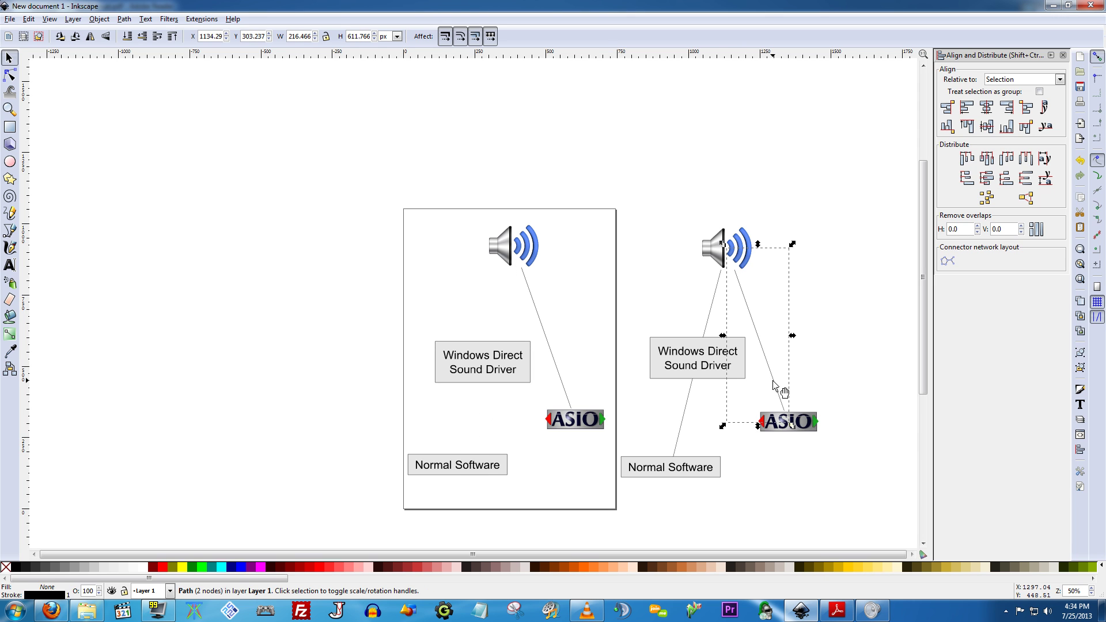
key(Delete)
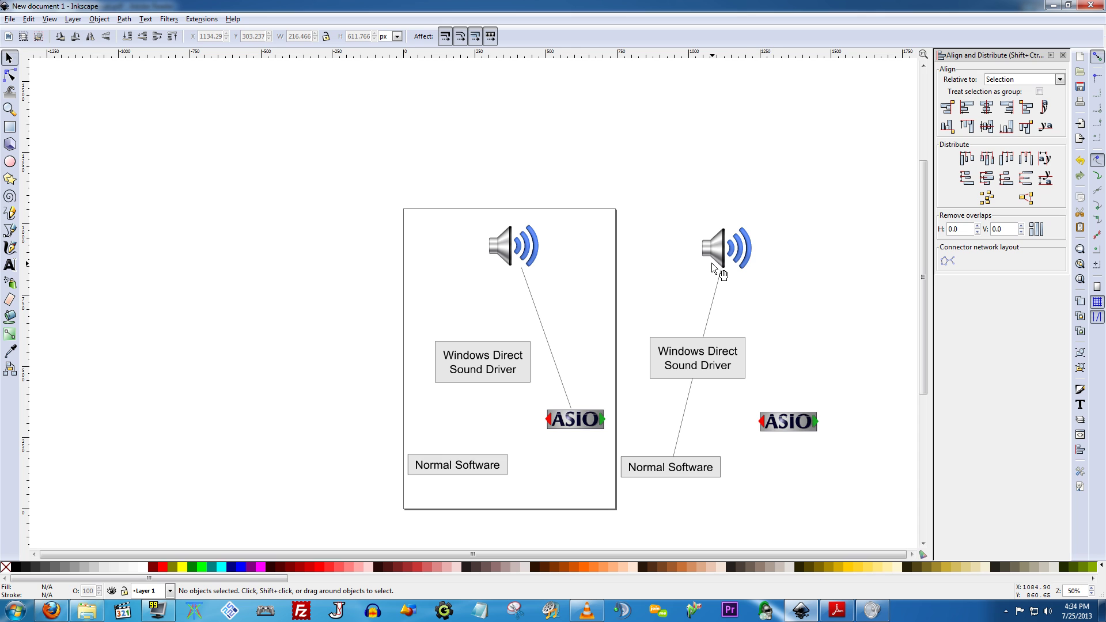
Draw an inverted-V line over both speakers with a vertical stem from its apex, then duplicate the left speaker.
click(10, 231)
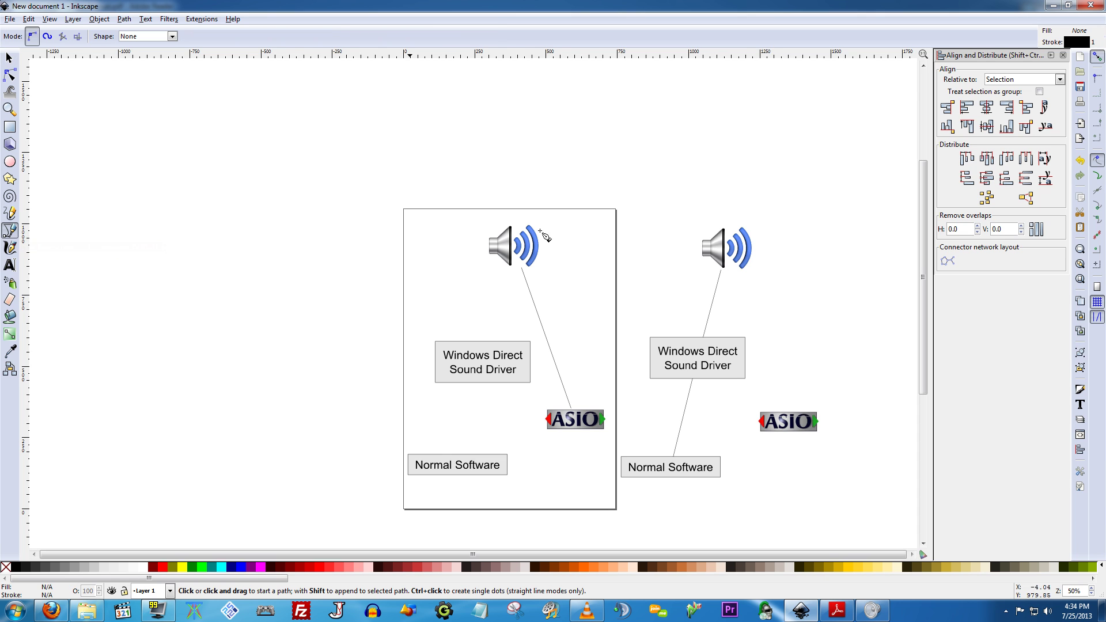
click(519, 216)
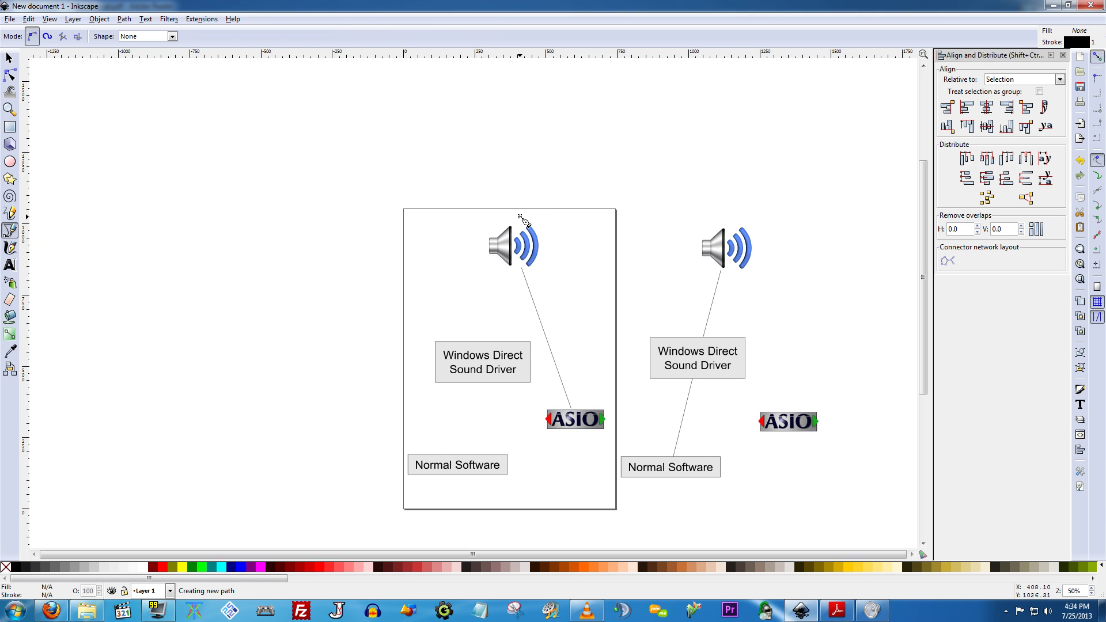
click(627, 151)
double_click(715, 217)
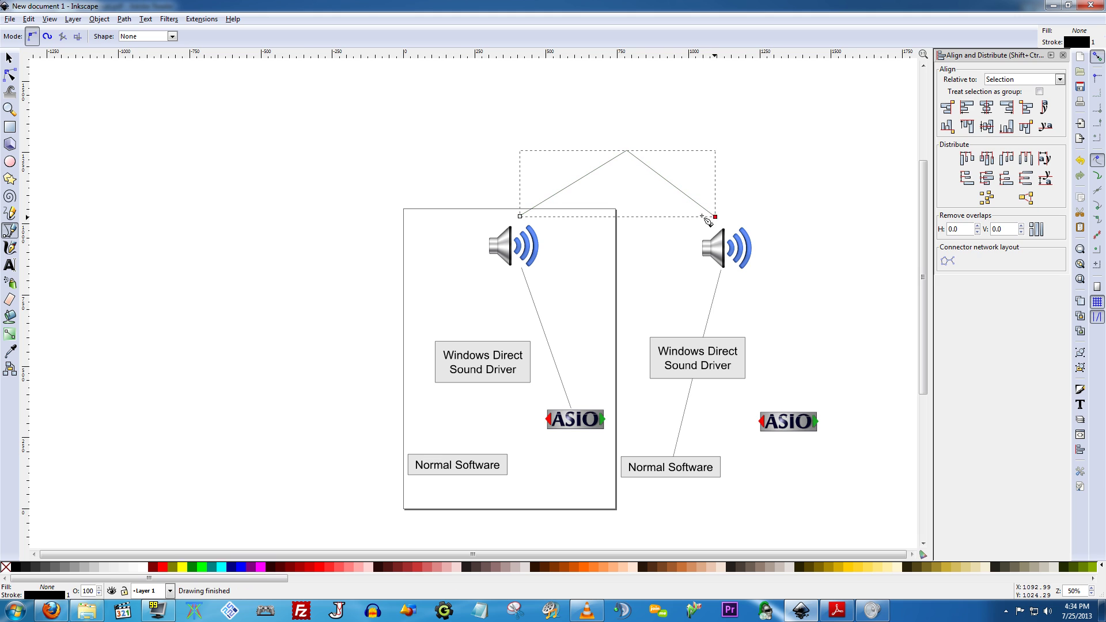
click(626, 151)
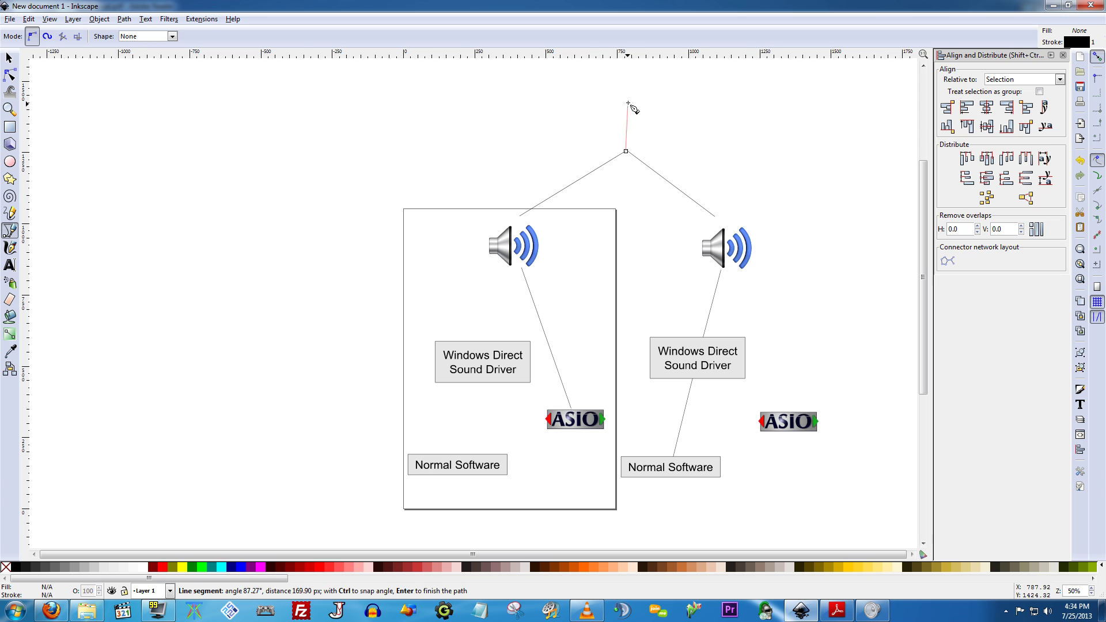
double_click(627, 99)
click(8, 57)
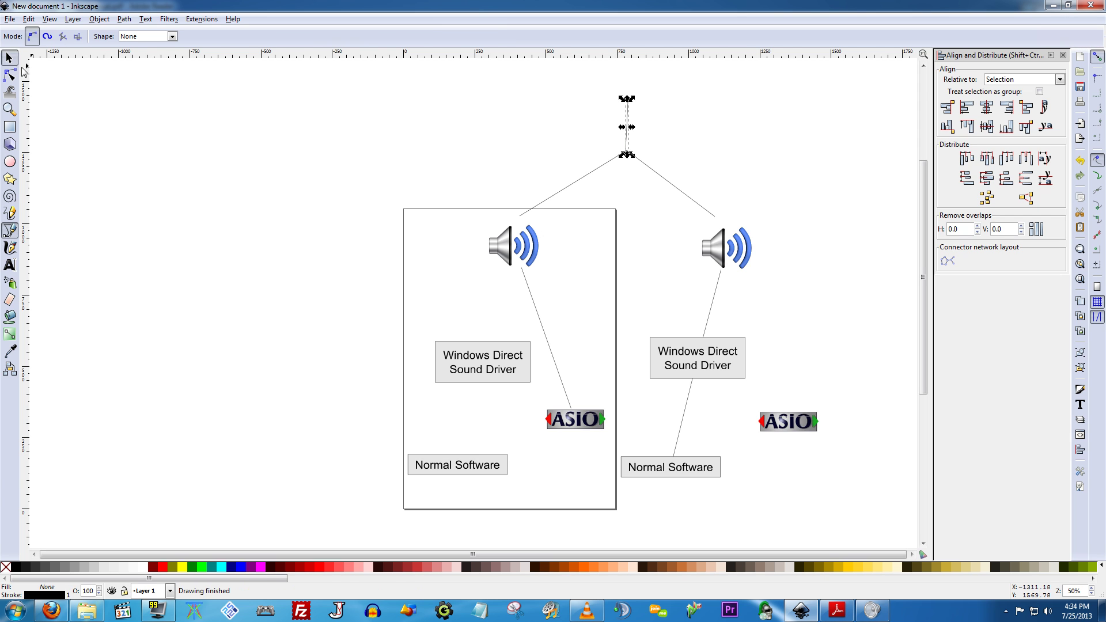
click(523, 247)
key(ctrl+d)
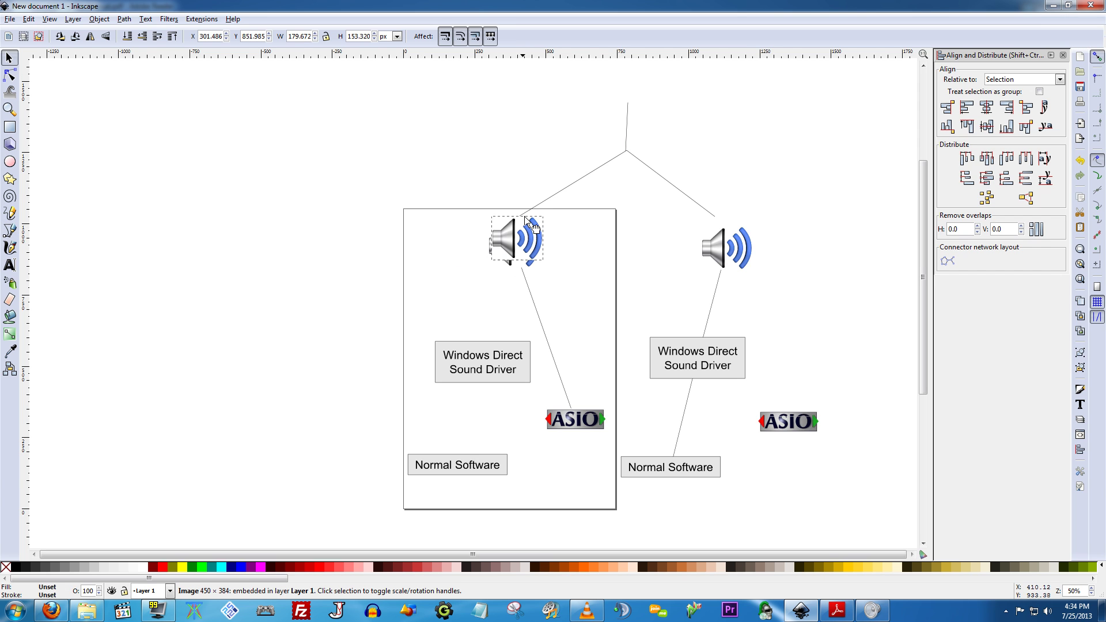
Place the duplicated speaker at the top of the vertical line, above both diagrams.
drag(523, 247, 637, 99)
click(506, 159)
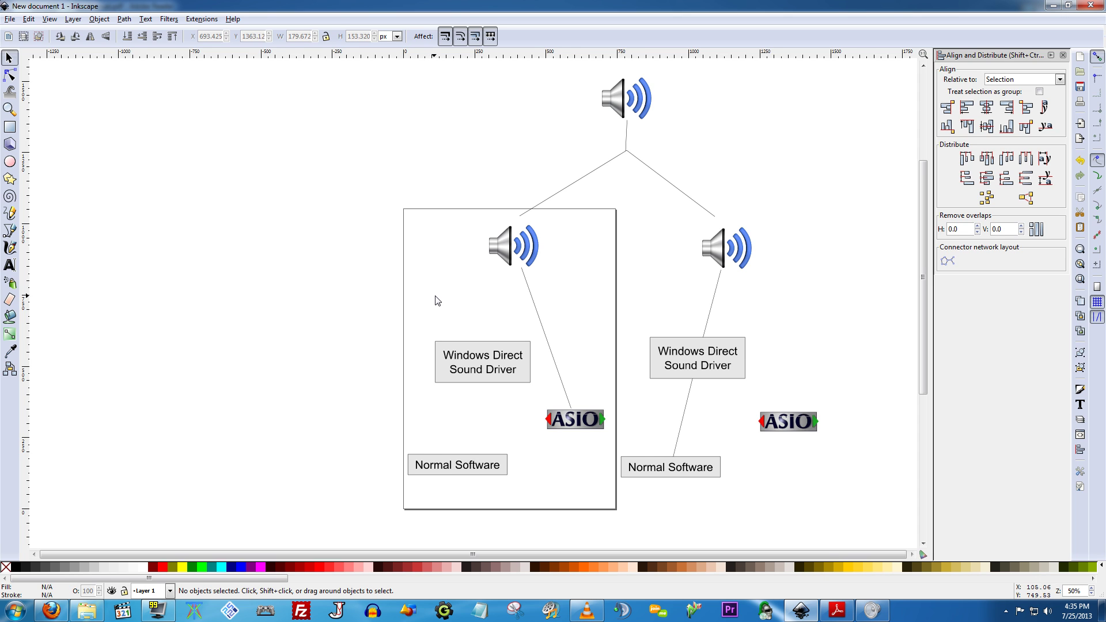
drag(435, 299, 330, 313)
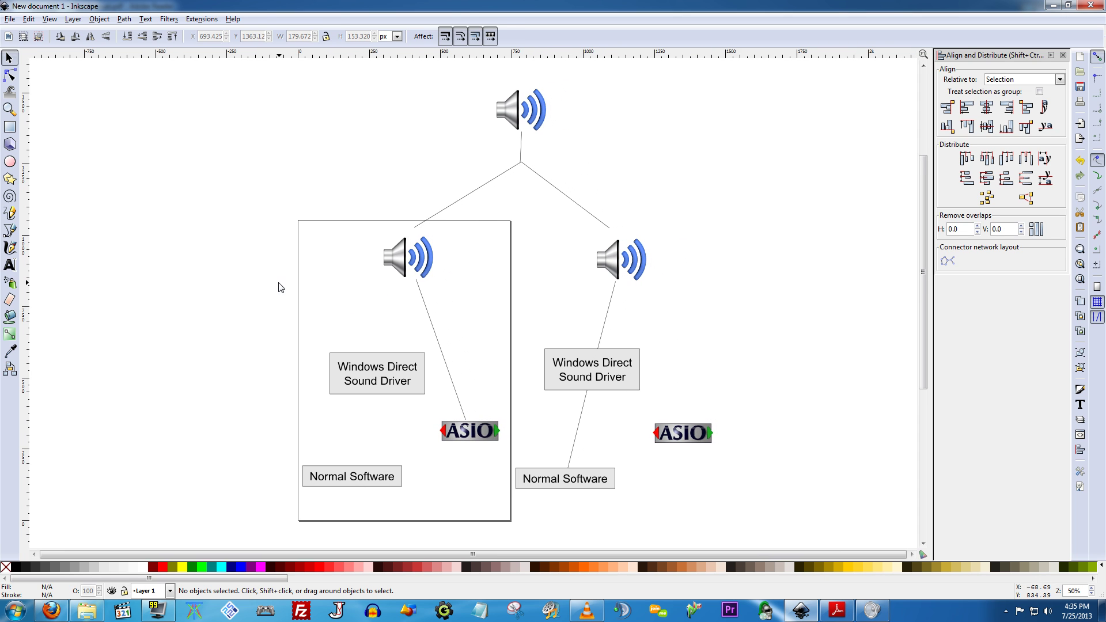